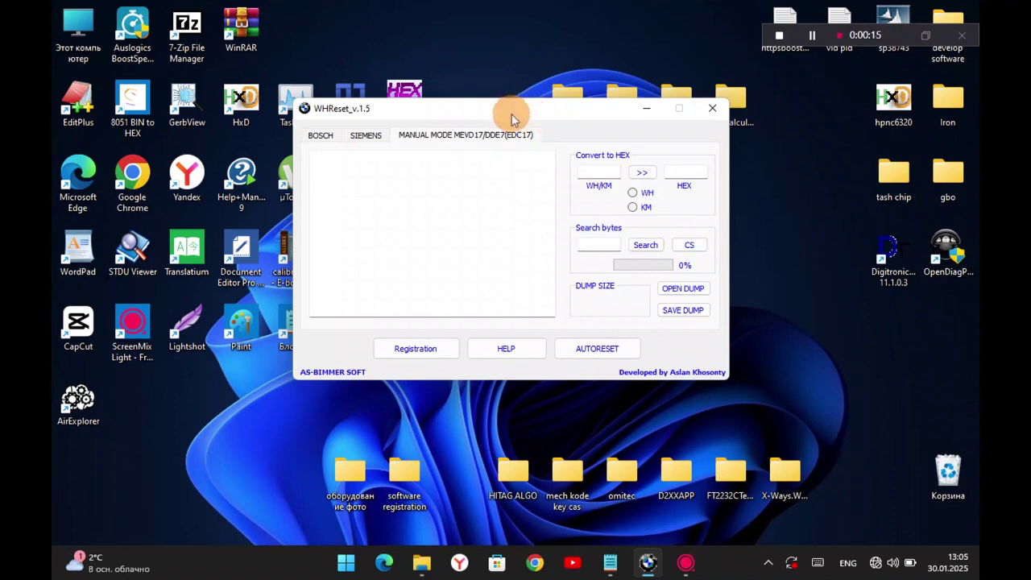
Step: Drag the WHReset v1.5 window up and slightly to the right on the desktop
left_click_drag(507, 119, 532, 87)
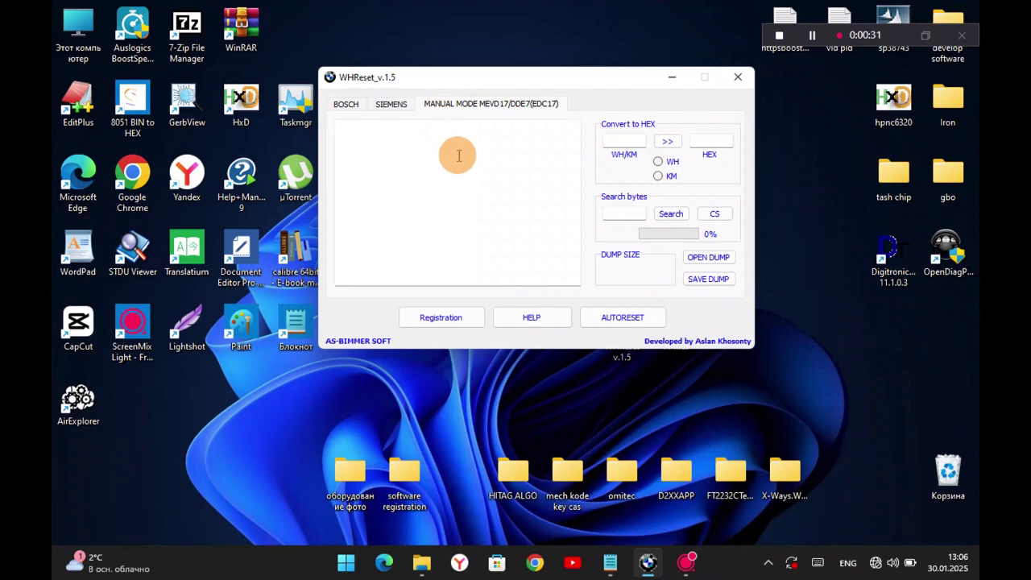
Step: Cycle through the BOSCH, SIEMENS and MANUAL MODE pages, ending on the Siemens MSV/MSD list
left_click(395, 106)
left_click(347, 106)
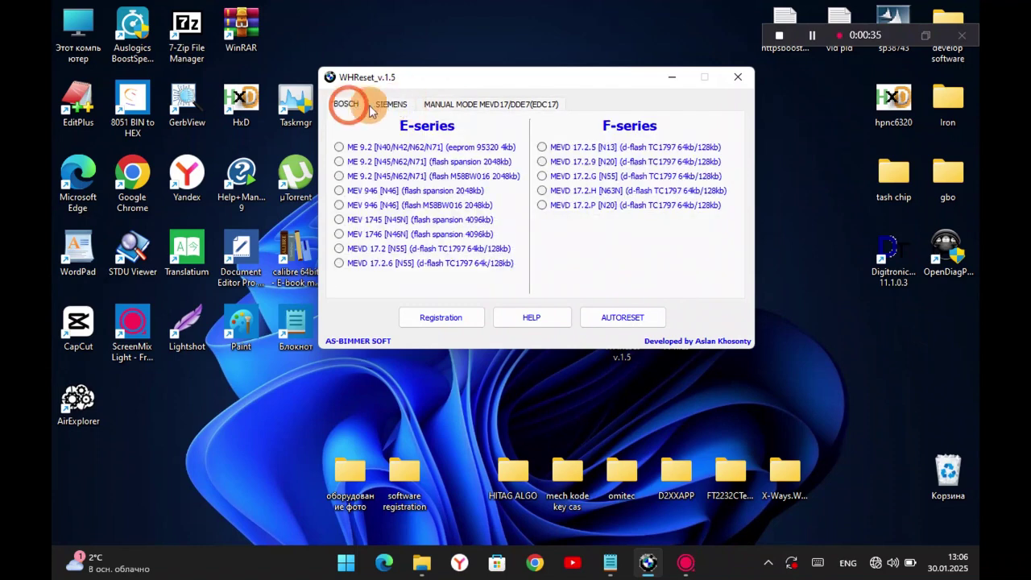
left_click(392, 105)
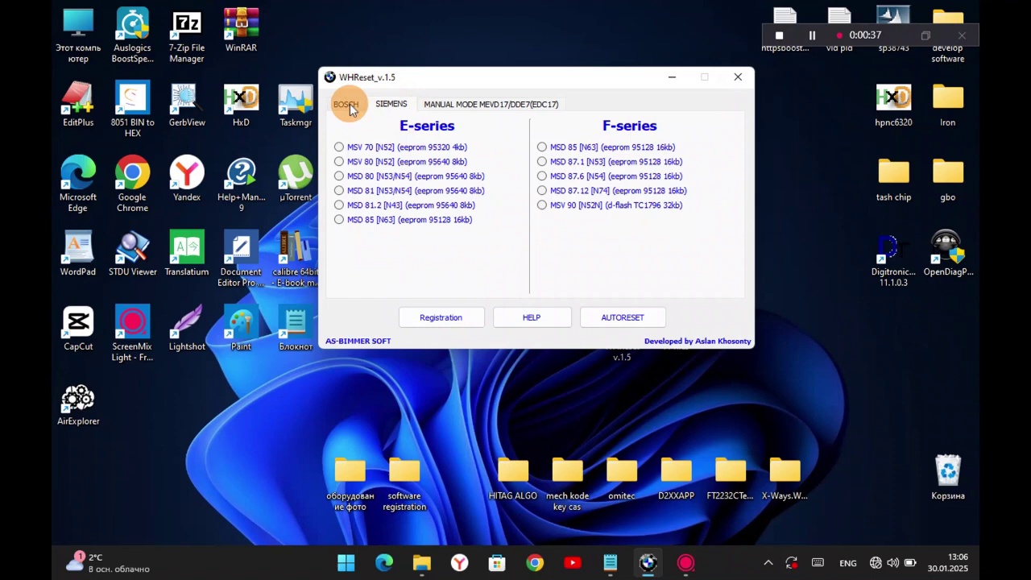
left_click(348, 106)
left_click(394, 105)
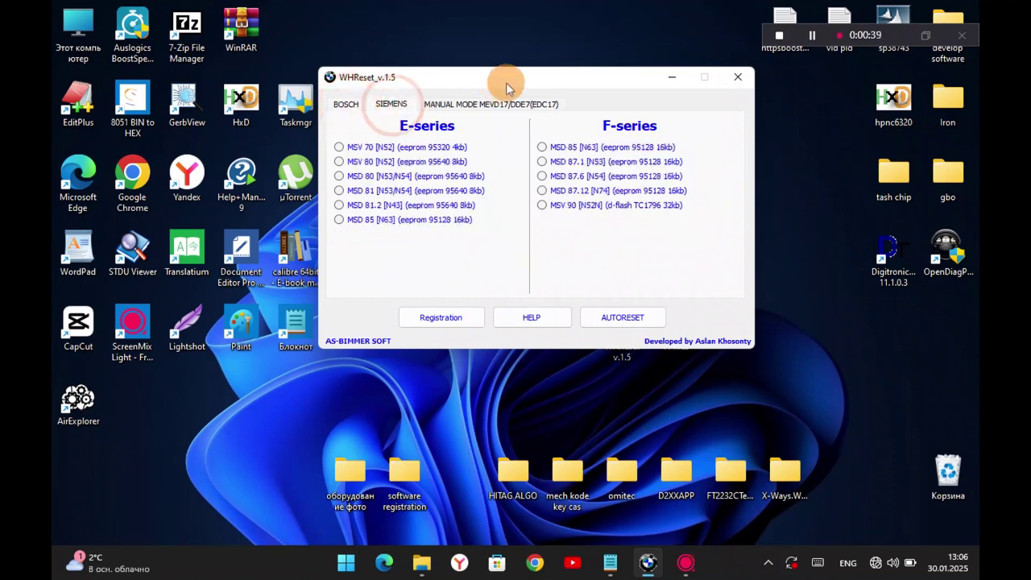
left_click_drag(507, 87, 529, 104)
left_click(366, 121)
left_click(425, 125)
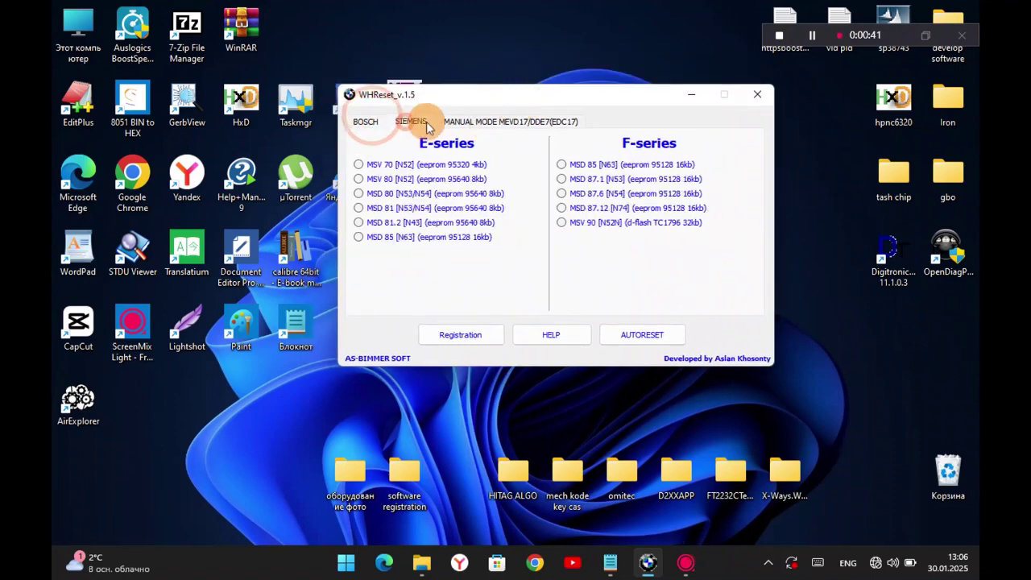
left_click(486, 122)
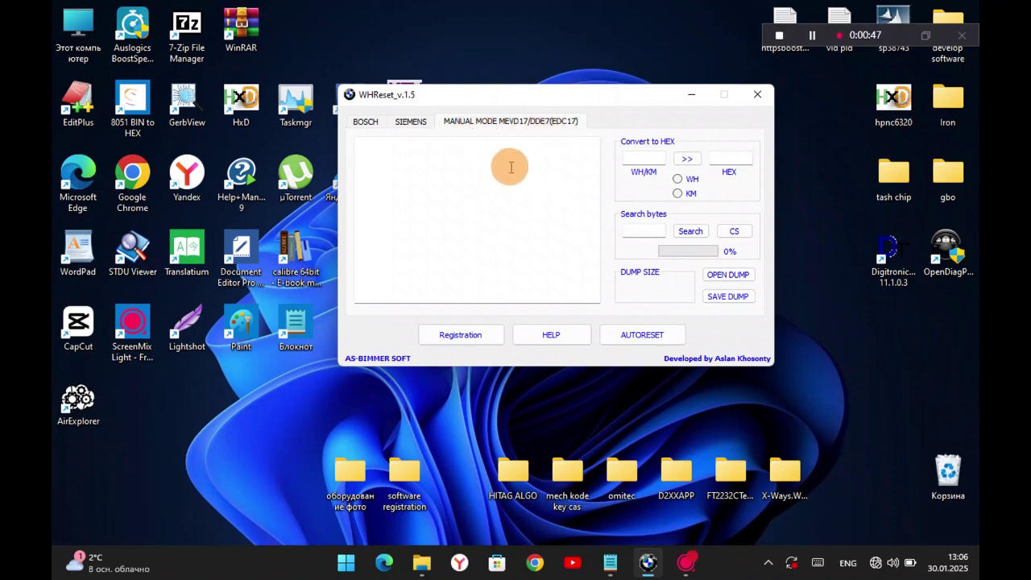
left_click(410, 122)
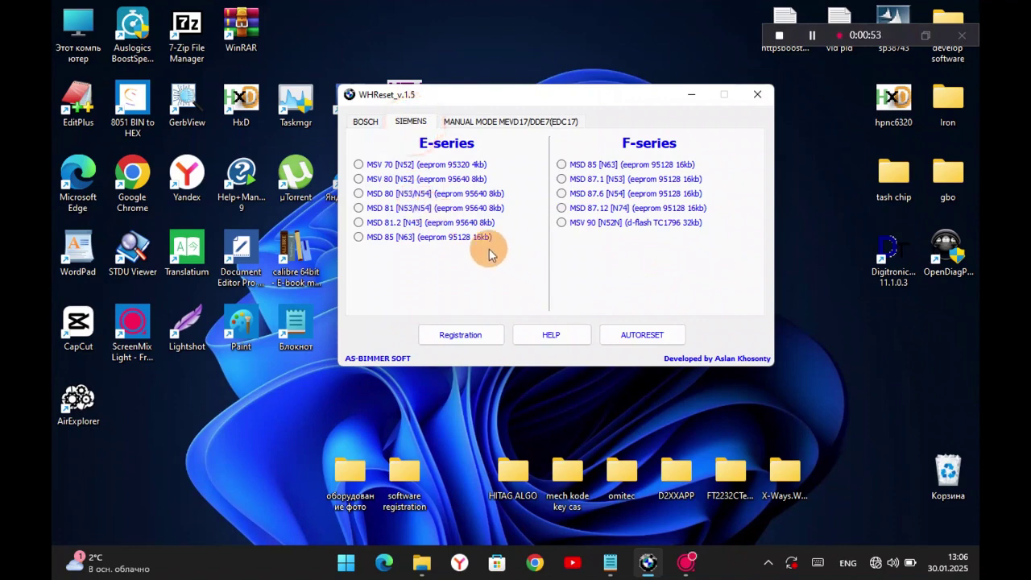
Step: Autoreset working hours in Desktop\A-files\MSV80 EEPROM as an MSV 80 [N52] unit, confirming success
left_click(361, 181)
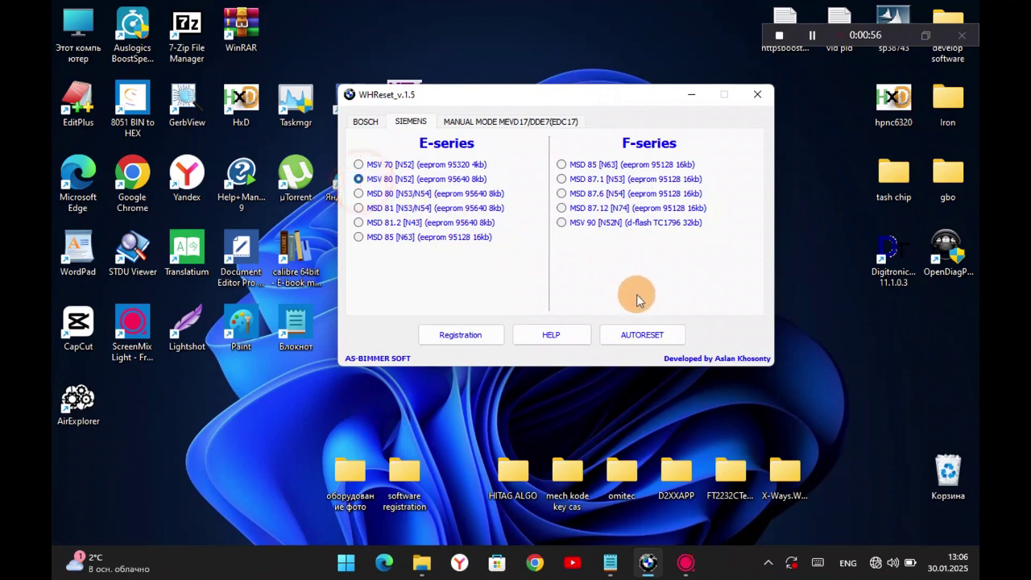
left_click(643, 337)
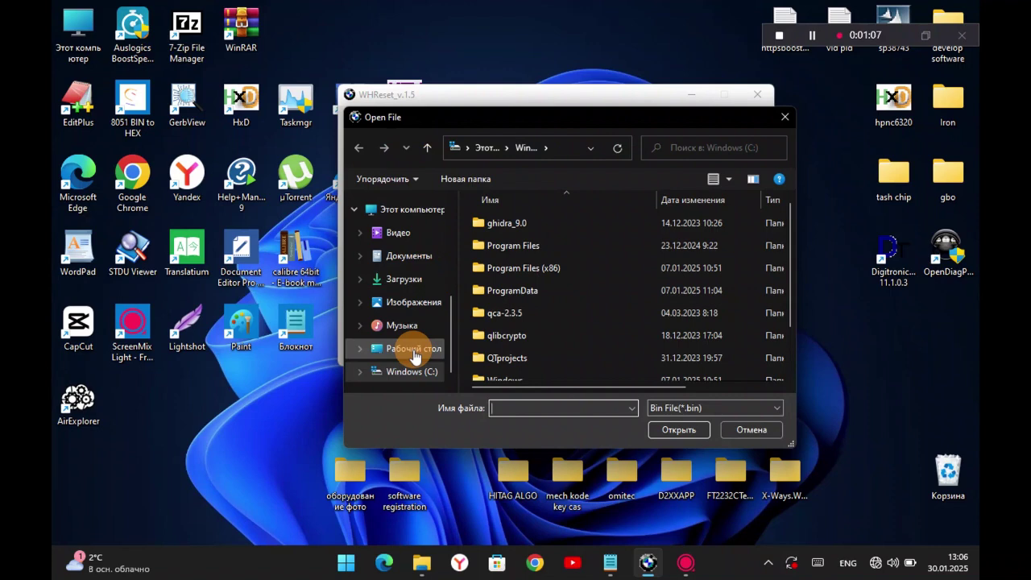
left_click(413, 353)
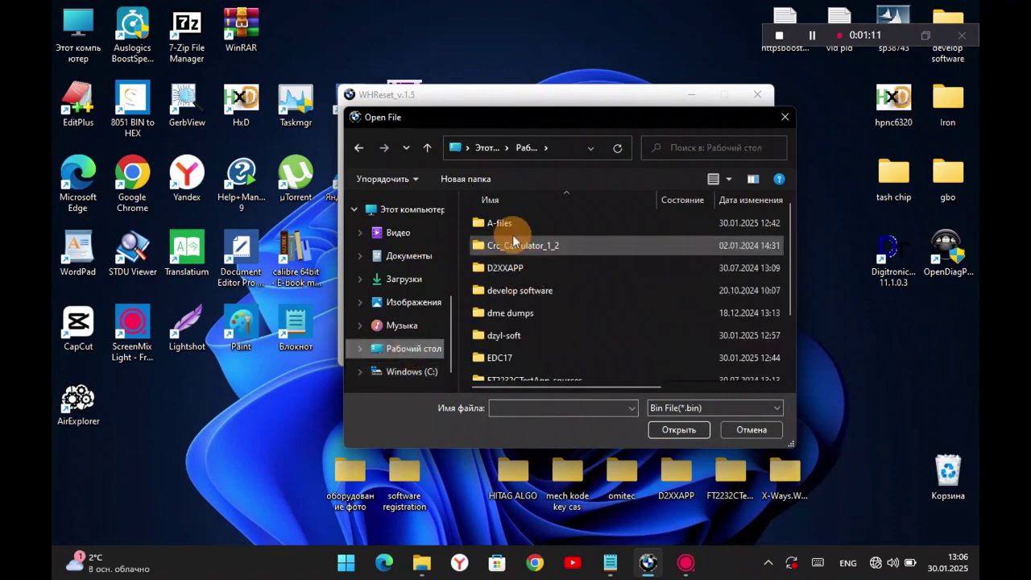
left_click(508, 227)
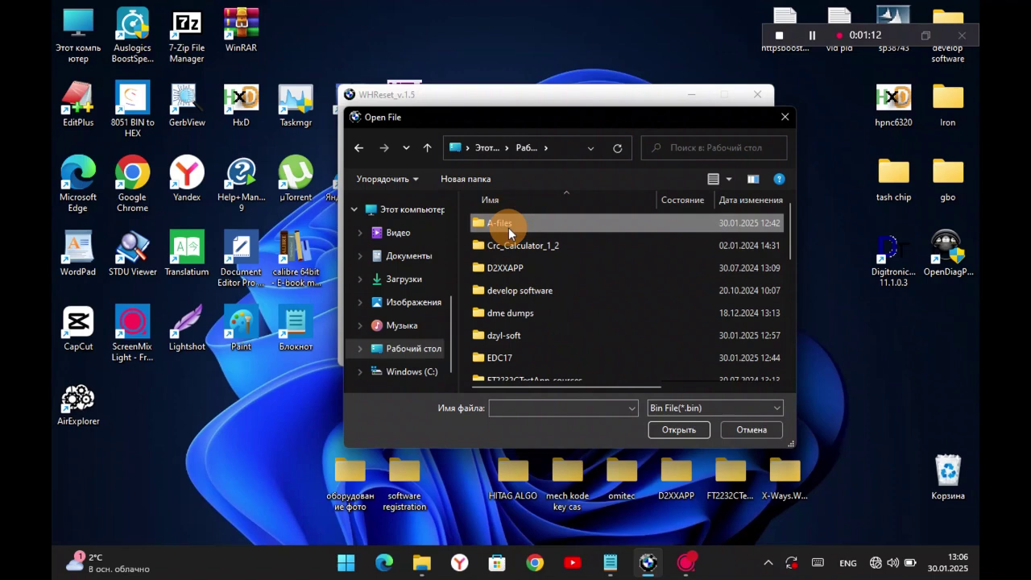
double_click(508, 227)
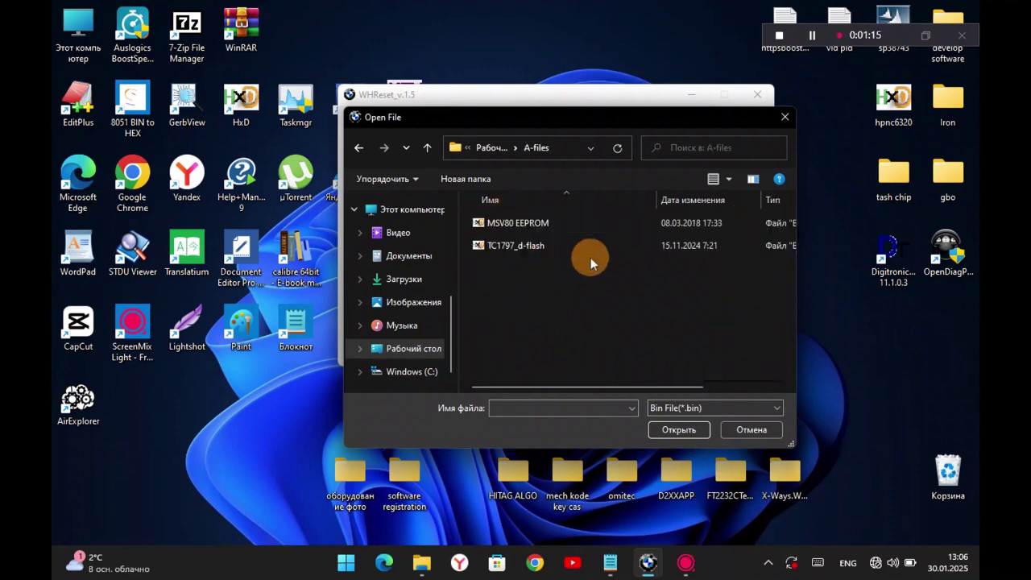
left_click(509, 226)
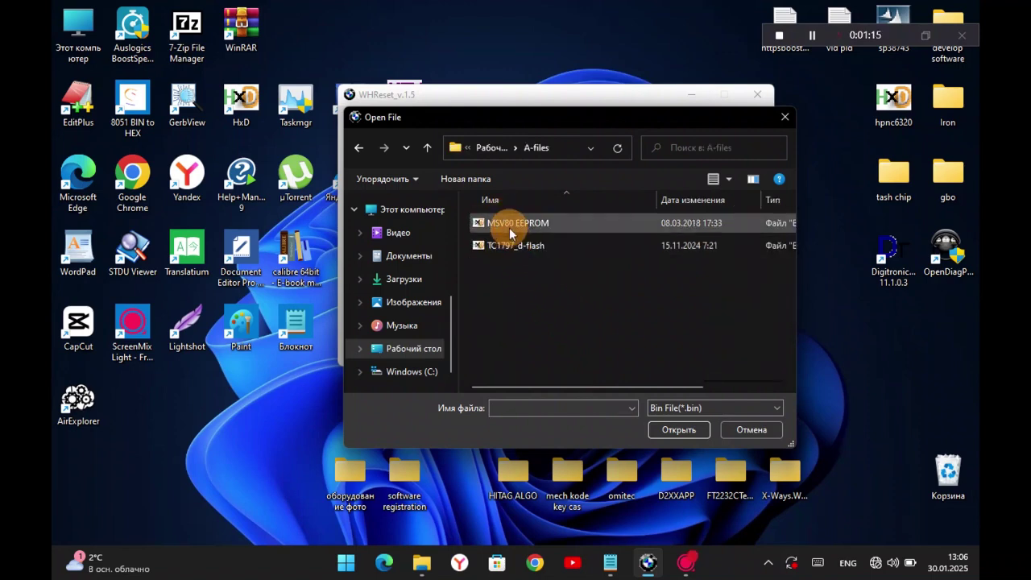
left_click(685, 430)
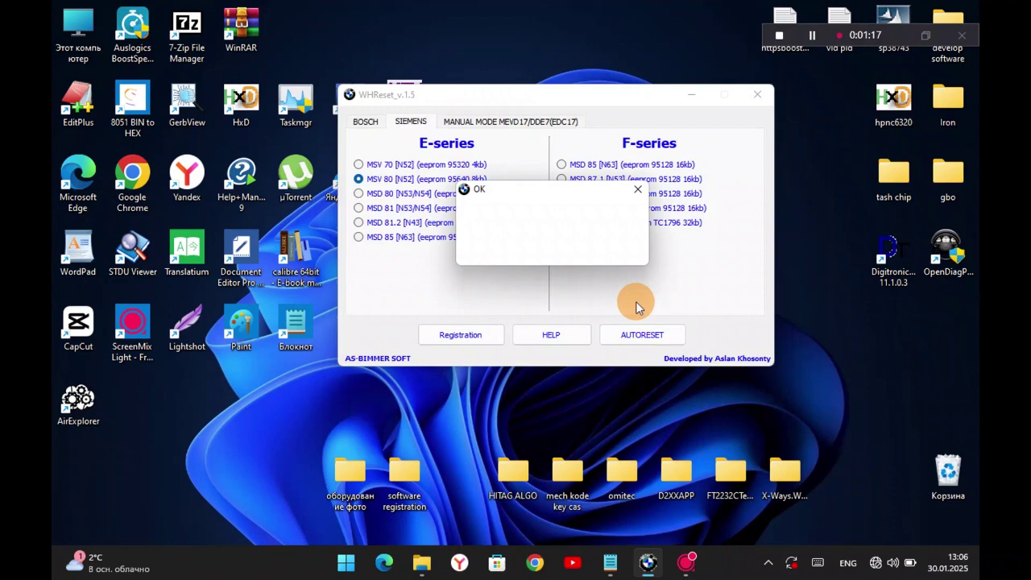
left_click(618, 249)
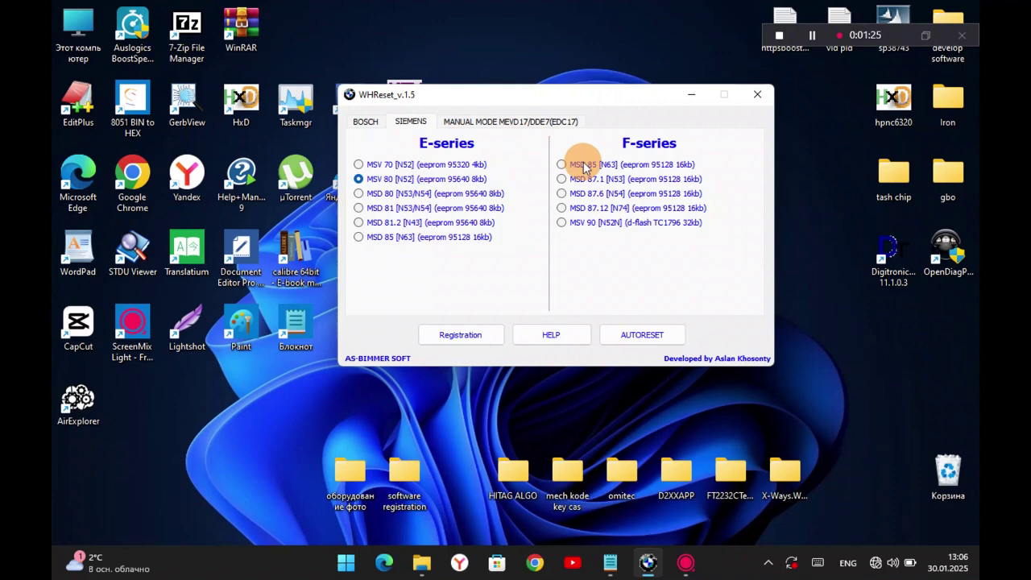
Step: Switch from the Bosch and Siemens lists to the MANUAL MODE MEVD17/DDE7(EDC17) page
left_click(366, 121)
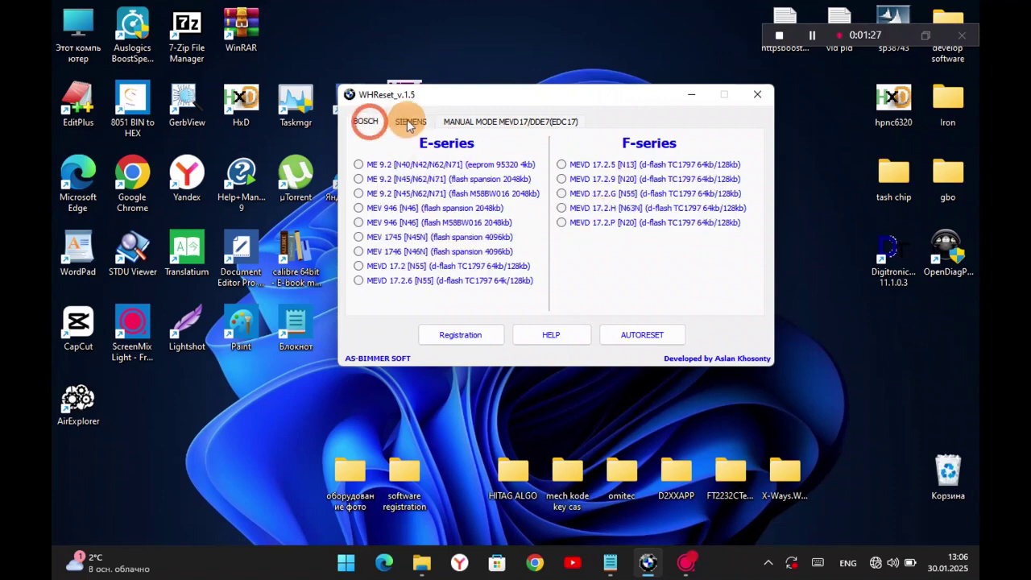
left_click(371, 121)
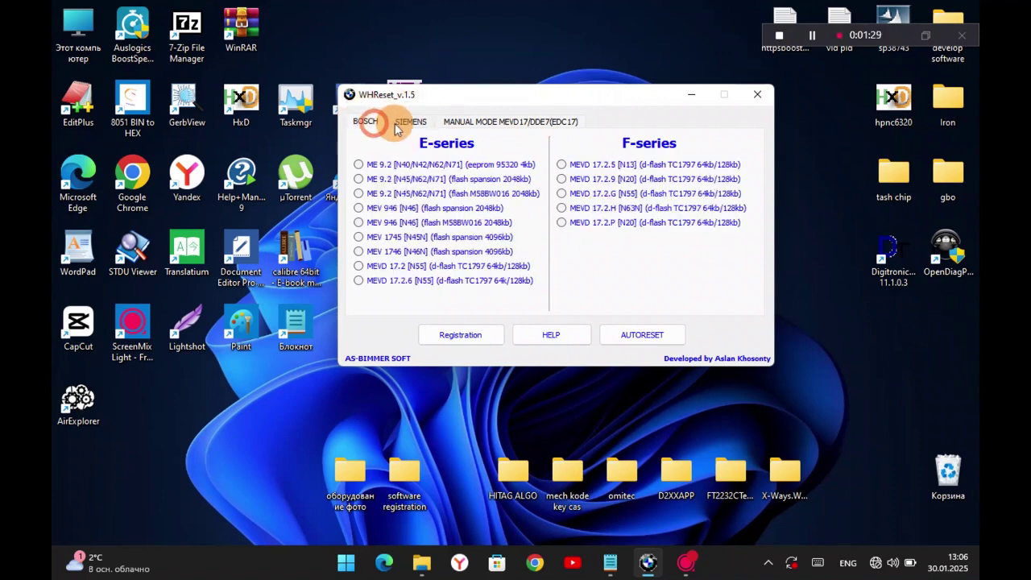
left_click(410, 121)
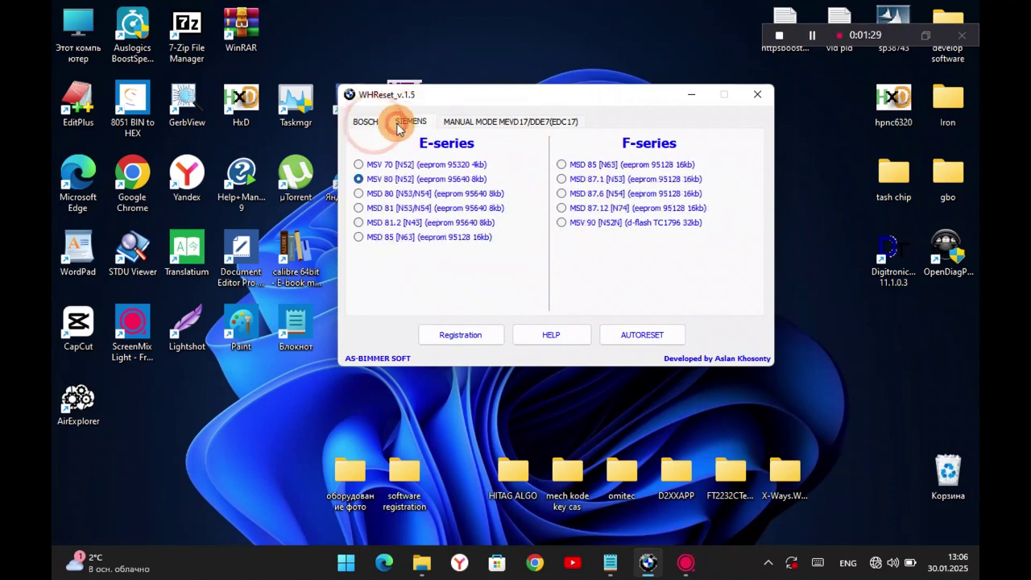
left_click(509, 125)
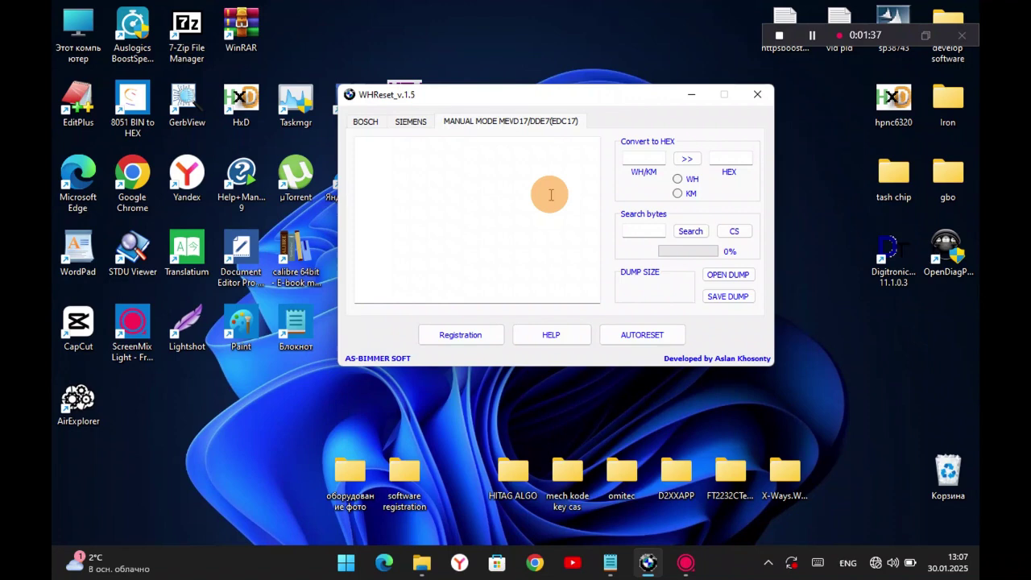
Step: Open the TC1797_d-flash dump from Desktop\A-files with OPEN DUMP
left_click(729, 276)
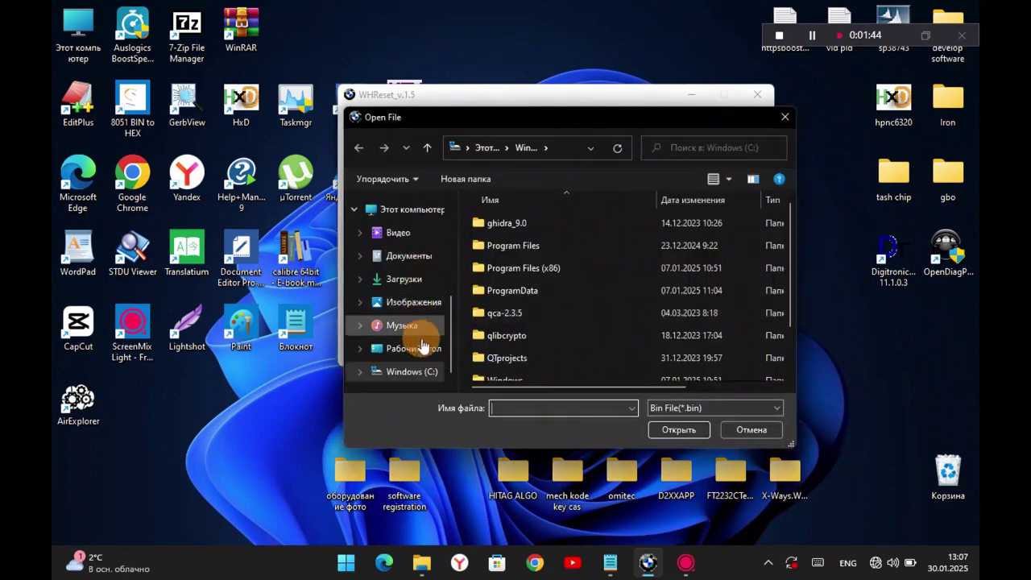
left_click(414, 348)
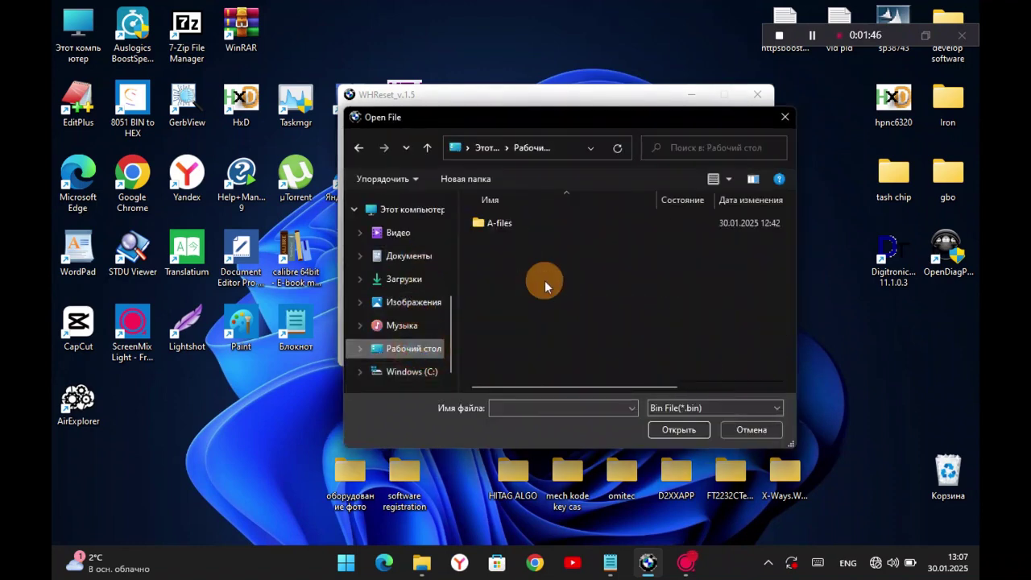
double_click(508, 226)
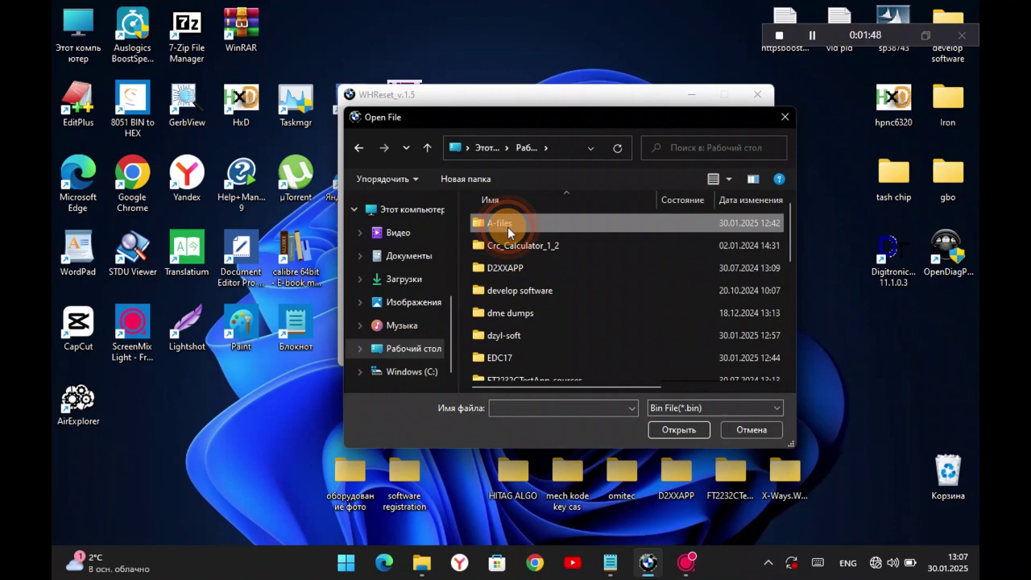
left_click(509, 246)
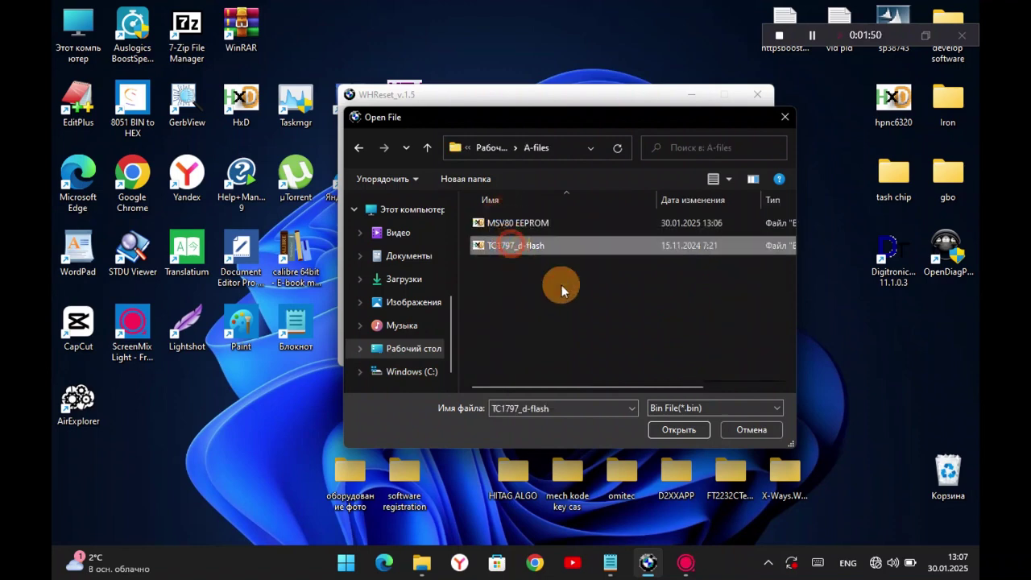
left_click(680, 431)
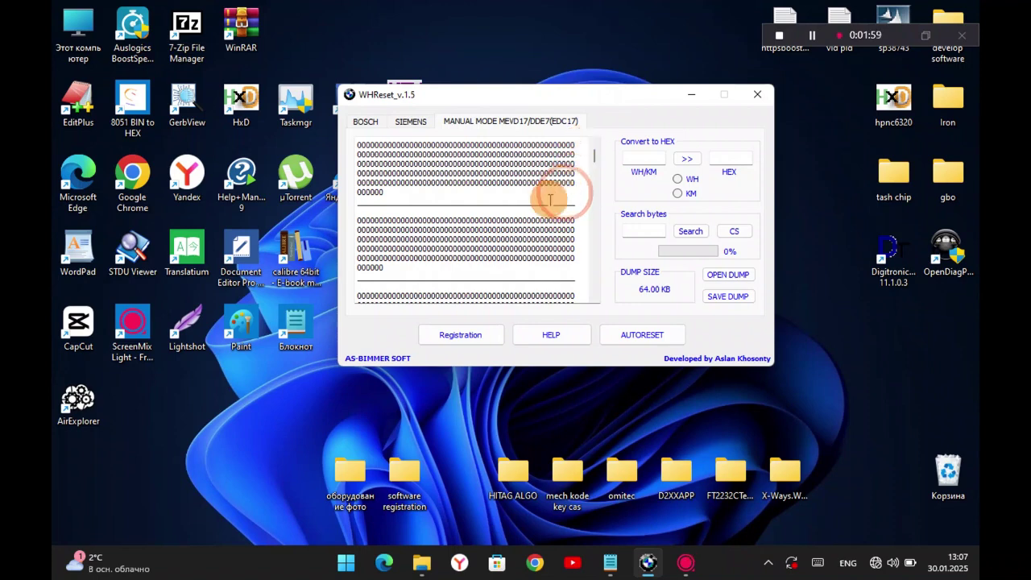
Step: Scroll through the 64 KB hex dump to inspect the 29004F and 2A00FA blocks
scroll(548, 185, "down", 2)
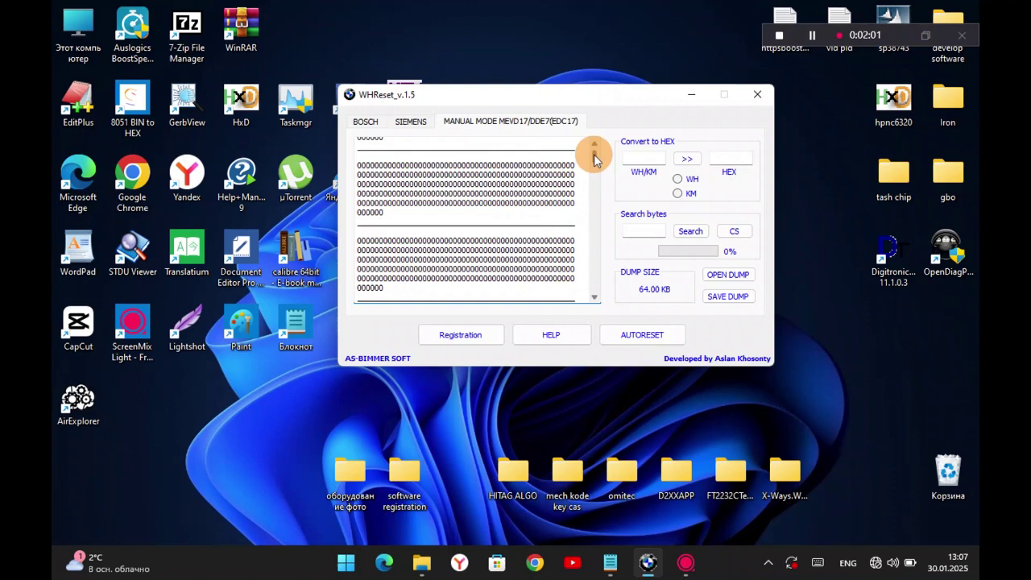
left_click_drag(595, 159, 521, 236)
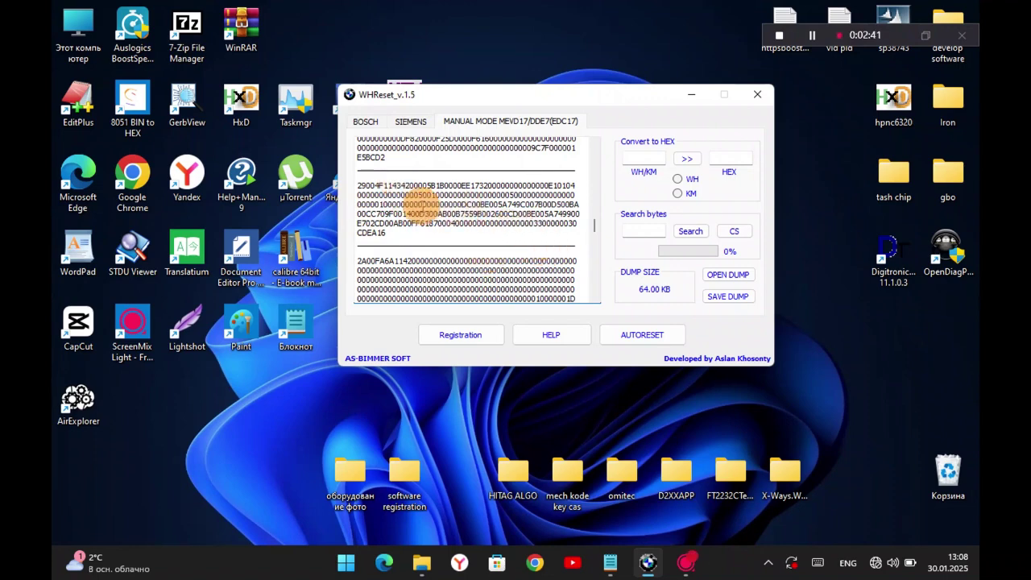
scroll(512, 229, "up", 3)
scroll(520, 232, "down", 2)
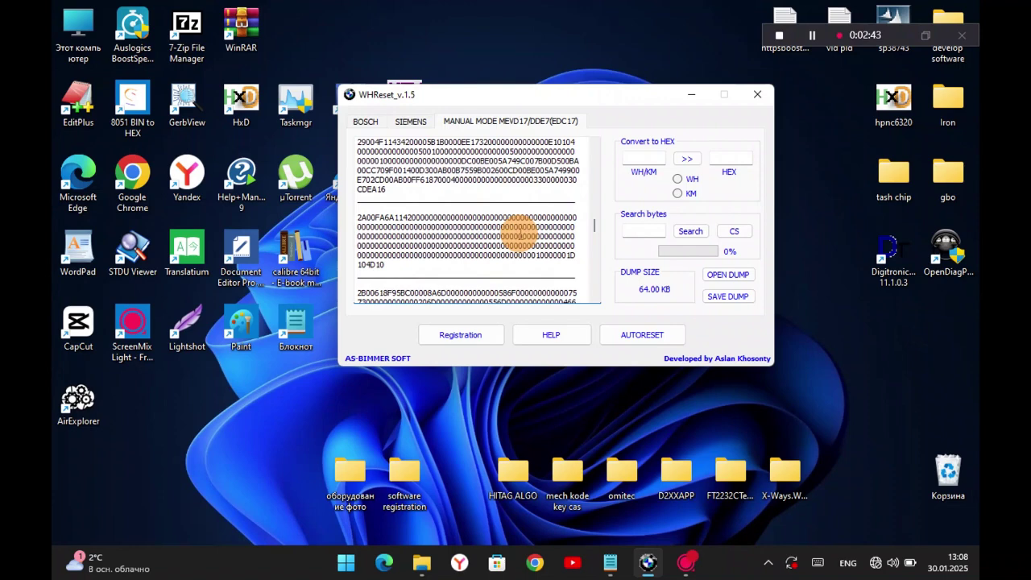
scroll(520, 232, "up", 1)
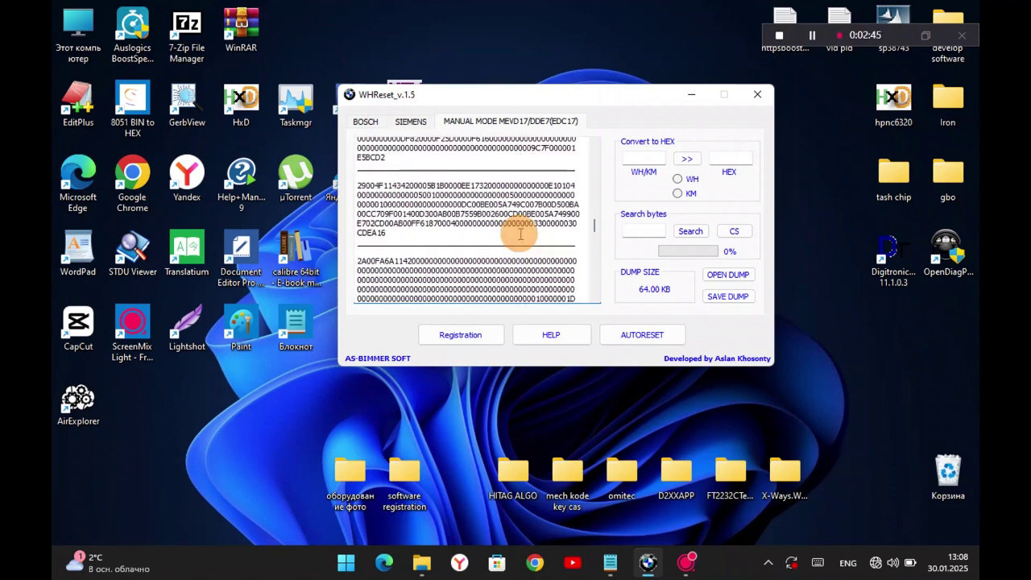
scroll(520, 234, "down", 2)
scroll(519, 233, "down", 1)
scroll(520, 234, "up", 1)
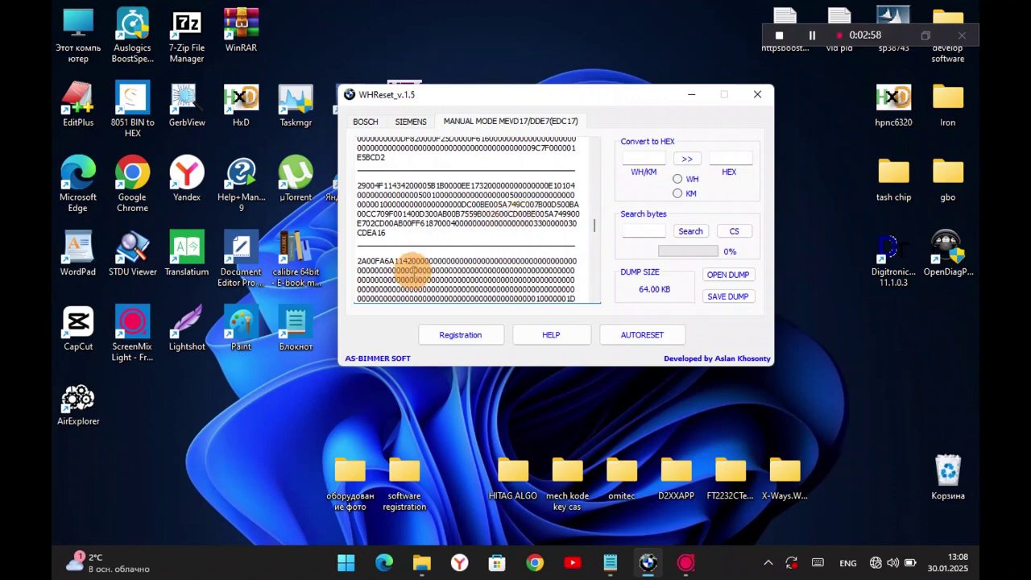
scroll(483, 238, "up", 2)
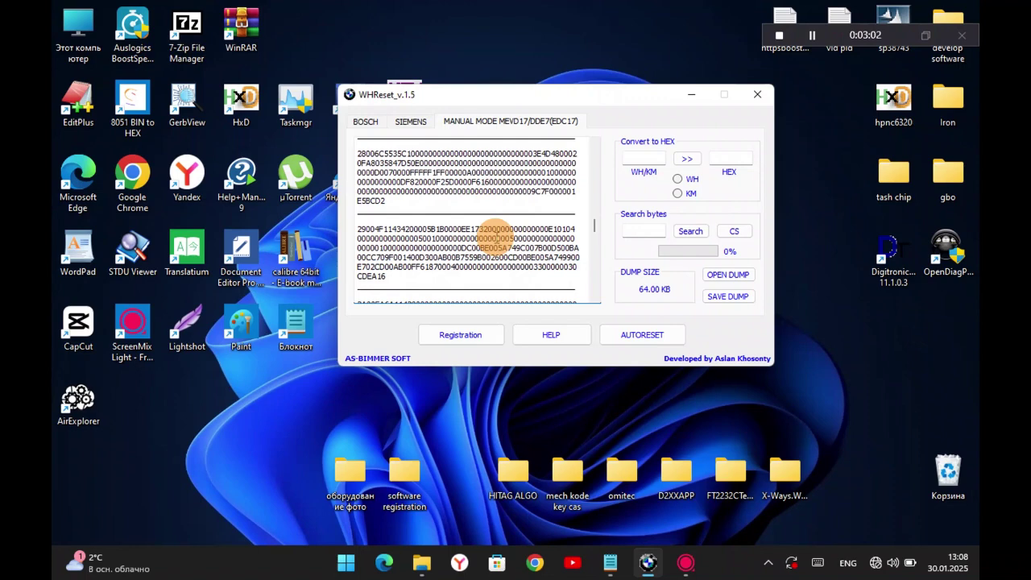
scroll(494, 232, "down", 1)
scroll(525, 242, "down", 1)
scroll(524, 244, "up", 1)
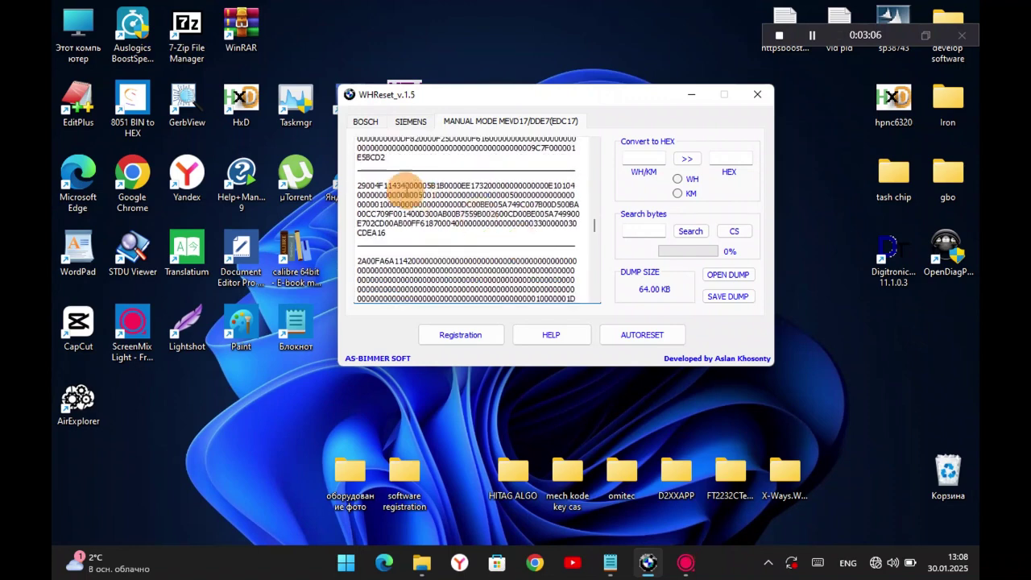
scroll(534, 226, "up", 1)
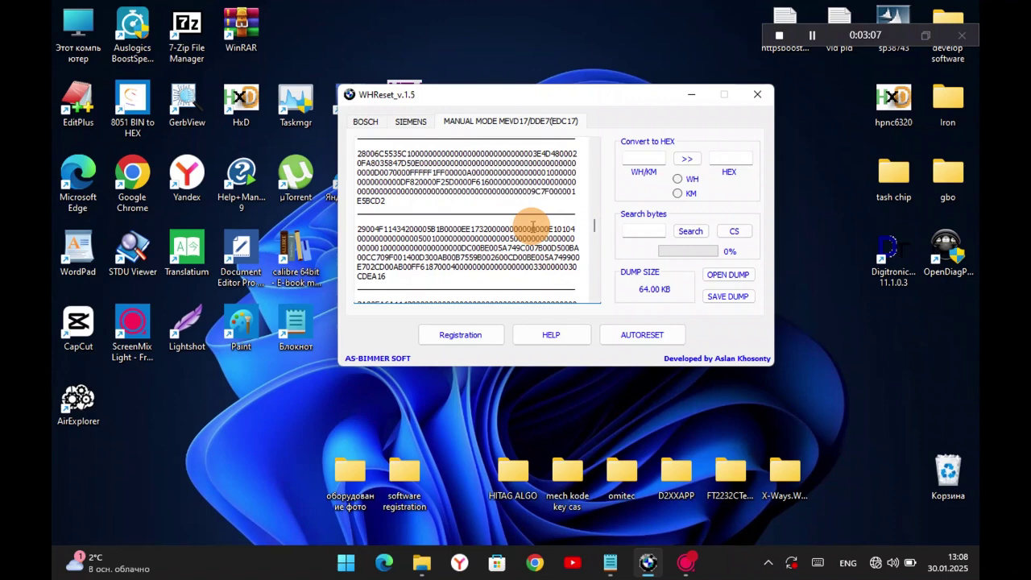
scroll(531, 229, "down", 2)
scroll(534, 224, "down", 2)
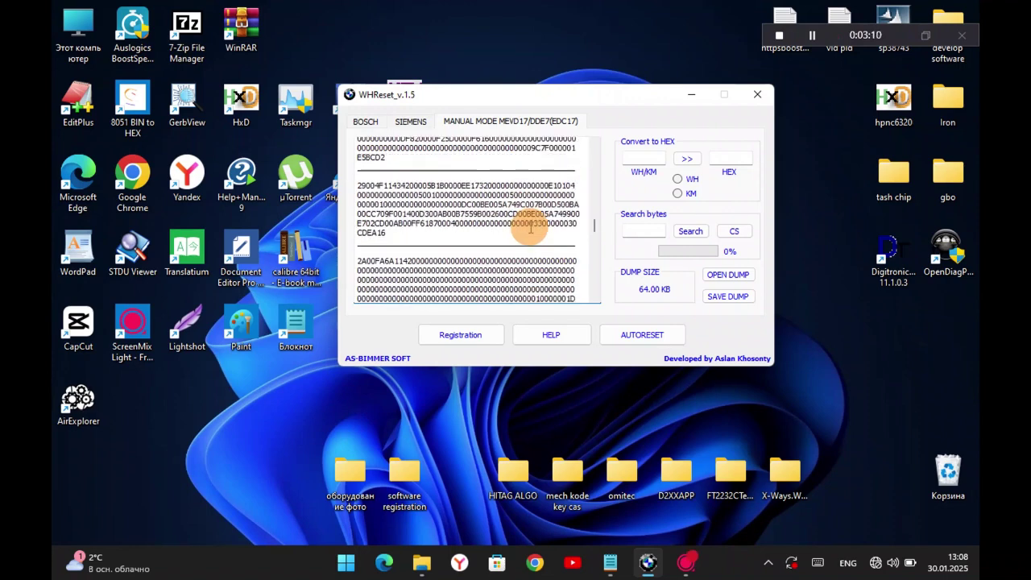
scroll(552, 256, "up", 2)
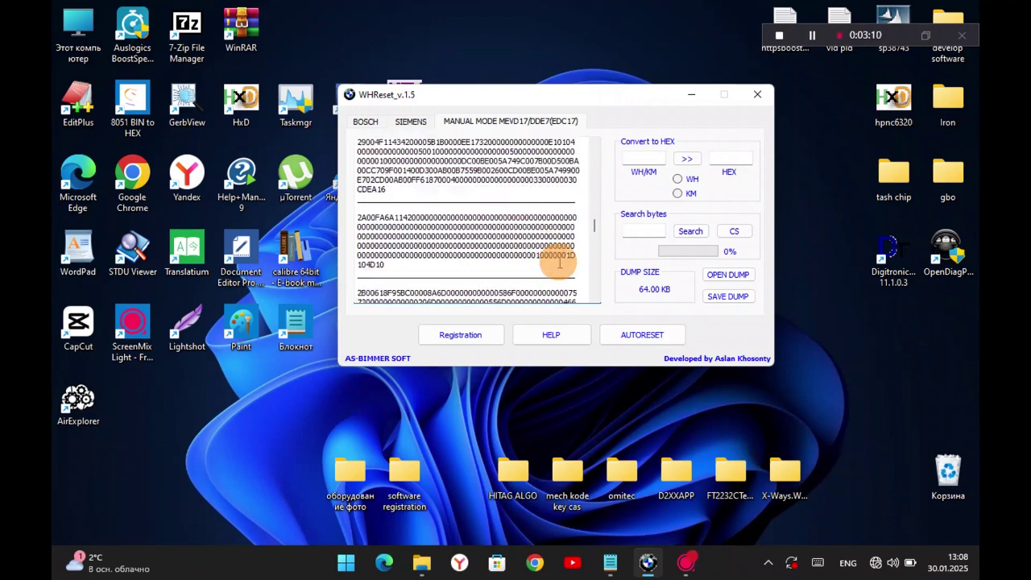
Step: Copy CDDF4B13 from the bytes.txt note and paste it into WHReset's Search bytes field
left_click(617, 571)
right_click(381, 282)
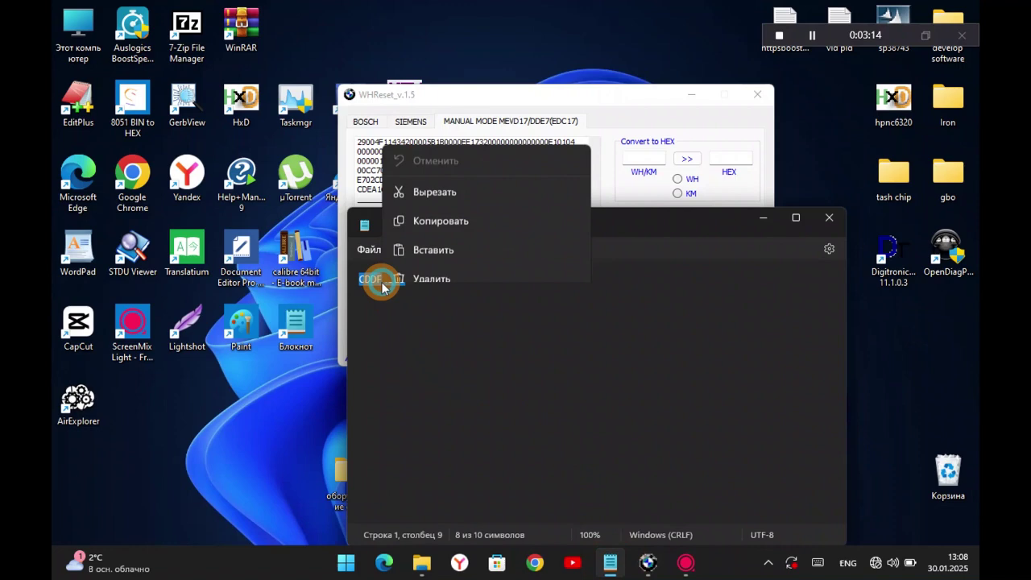
left_click(442, 85)
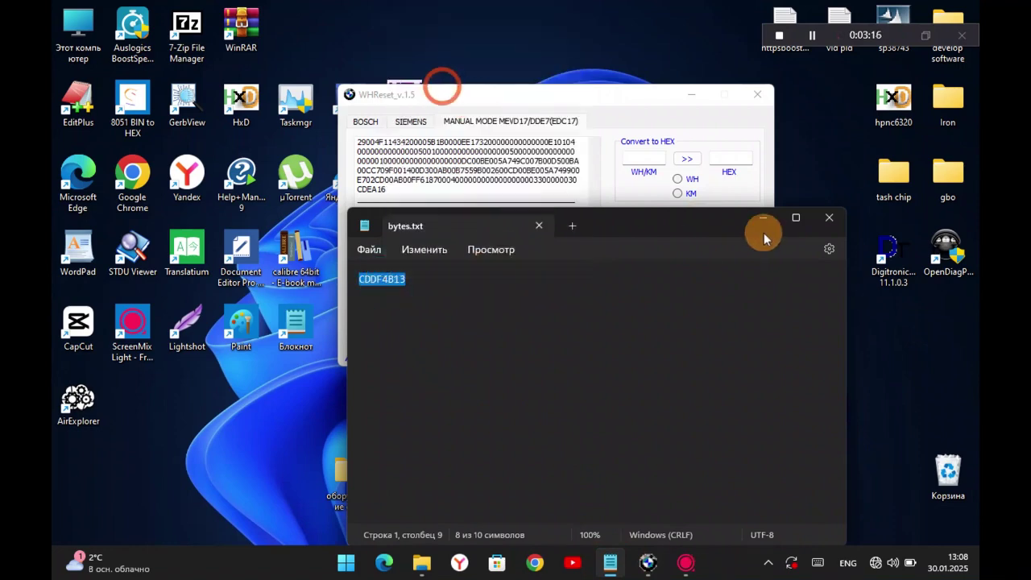
left_click(764, 218)
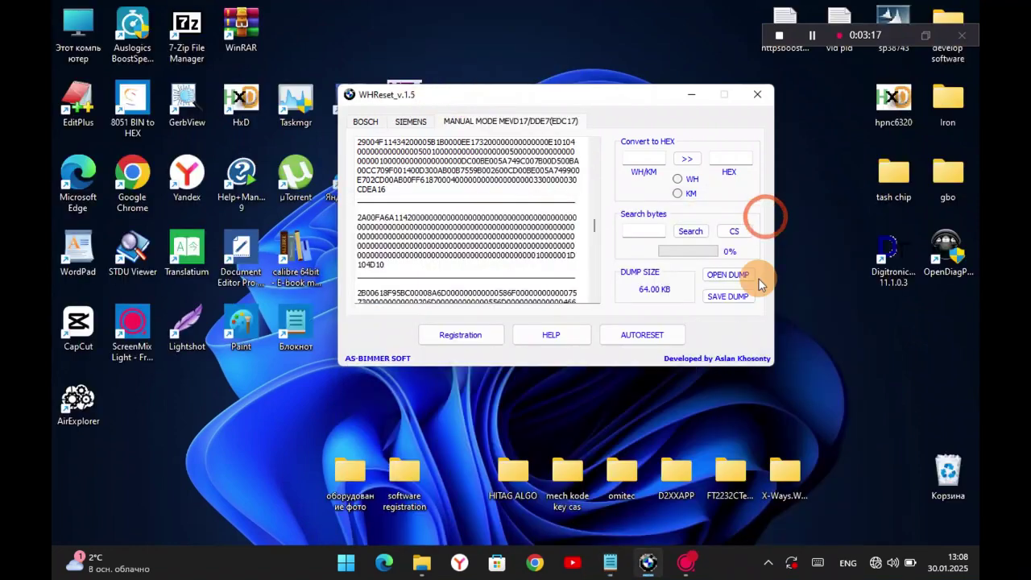
right_click(631, 231)
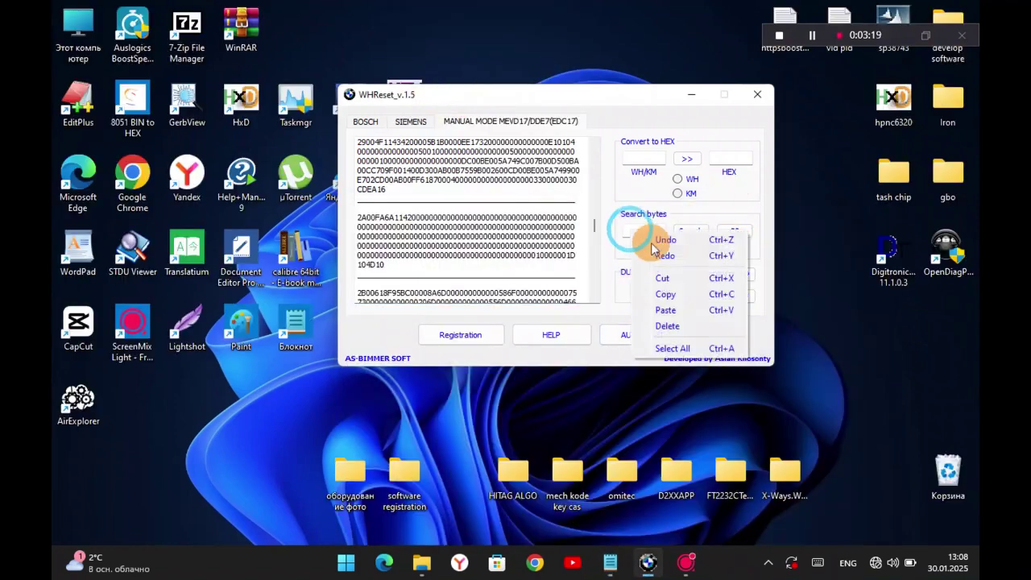
left_click(673, 319)
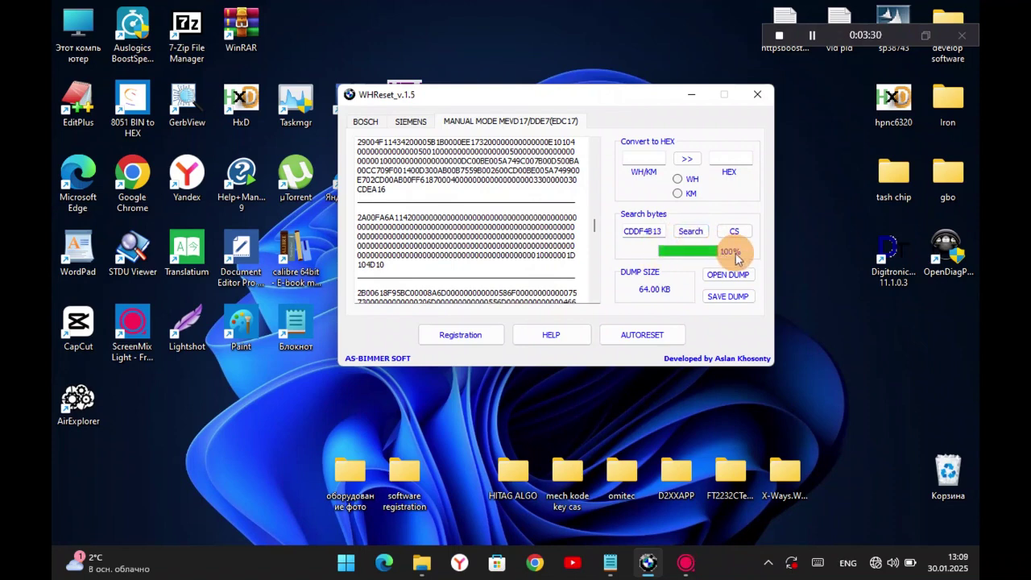
scroll(597, 232, "up", 3)
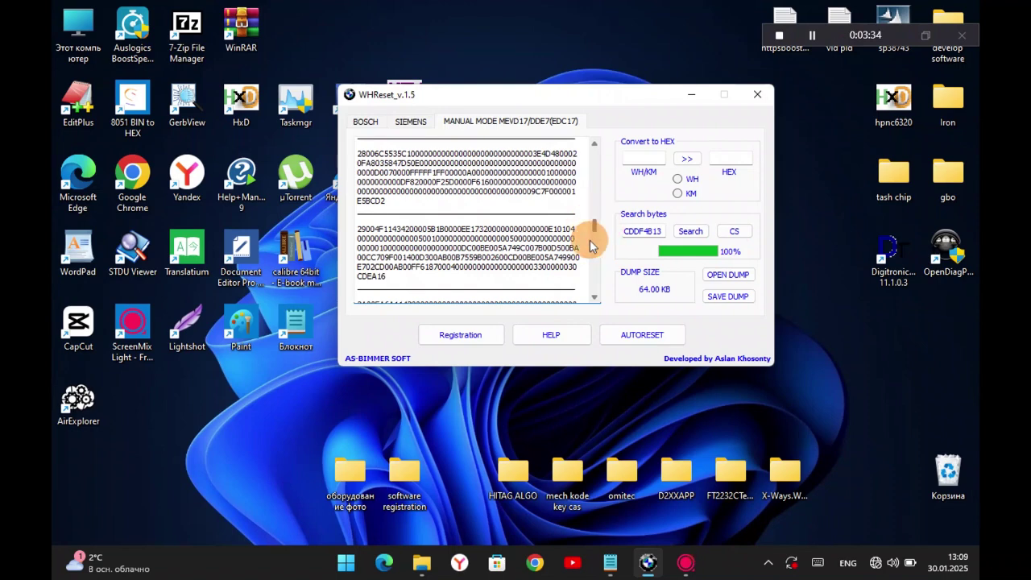
scroll(593, 246, "up", 3)
scroll(574, 242, "up", 12)
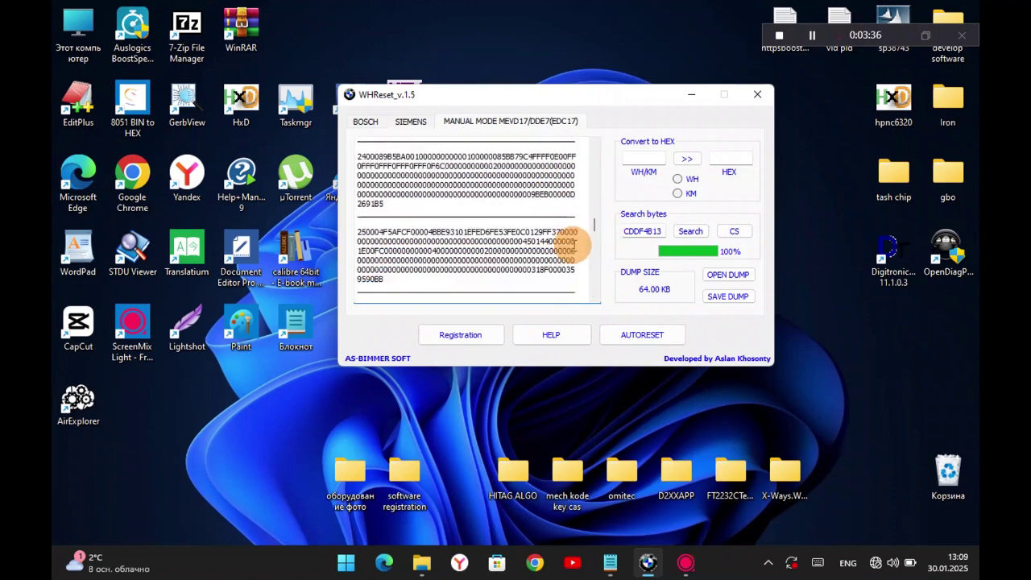
scroll(574, 242, "up", 9)
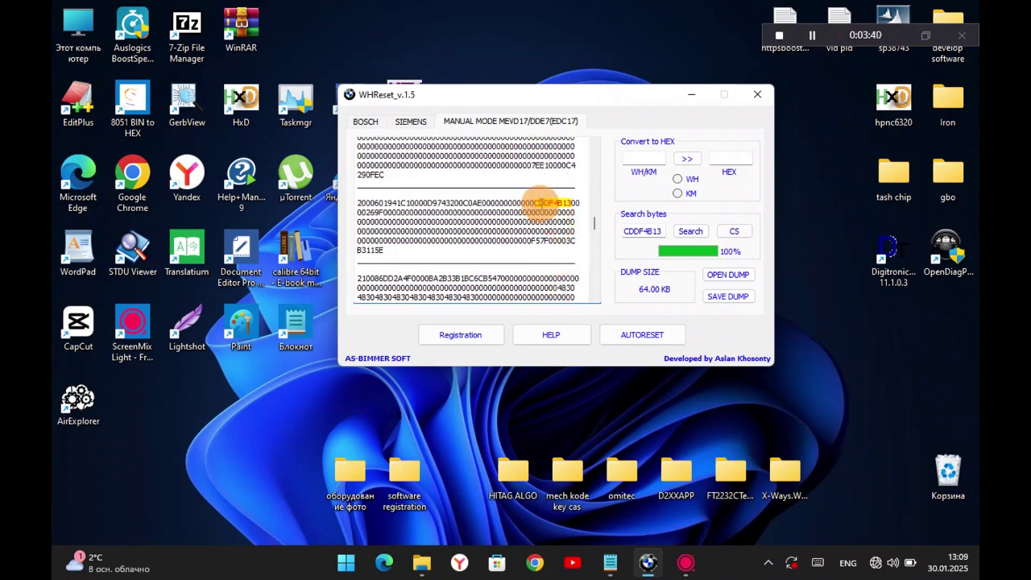
scroll(545, 219, "up", 3)
scroll(545, 222, "down", 3)
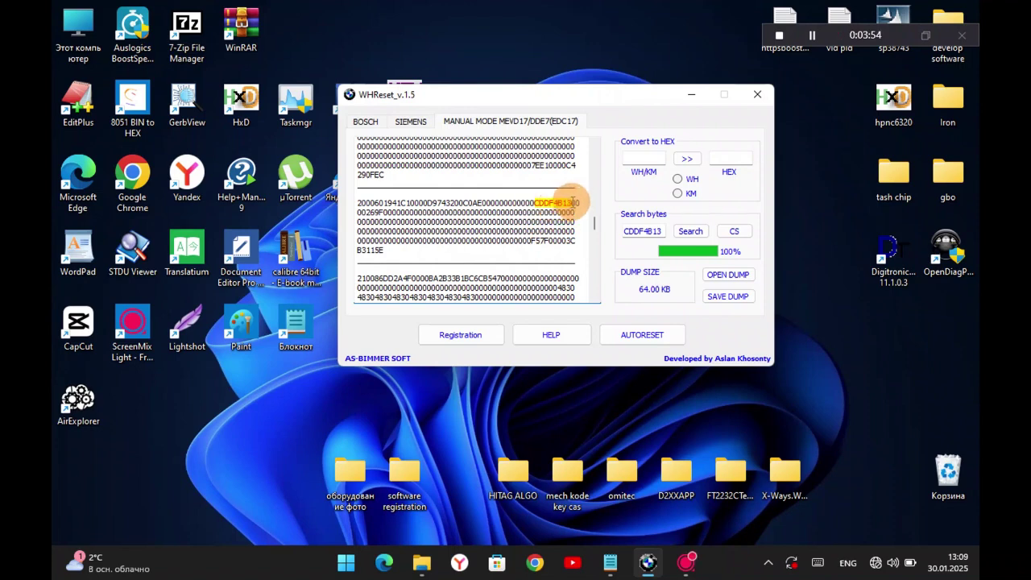
Step: With the touch keyboard, backspace over CDDF4B13 and enter zeros in its place
left_click(818, 564)
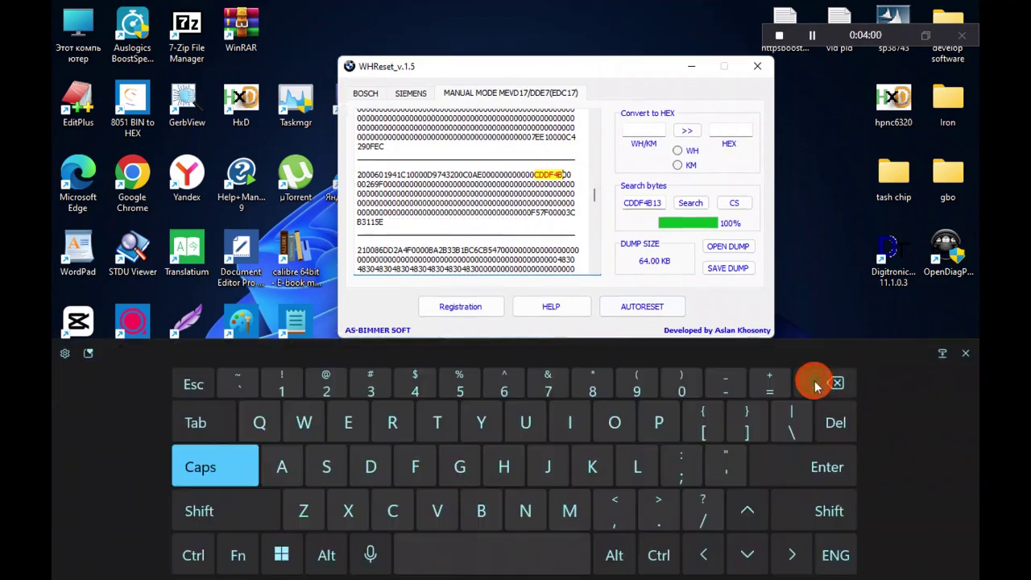
left_click(815, 385)
left_click(815, 385)
left_click(816, 386)
left_click(816, 385)
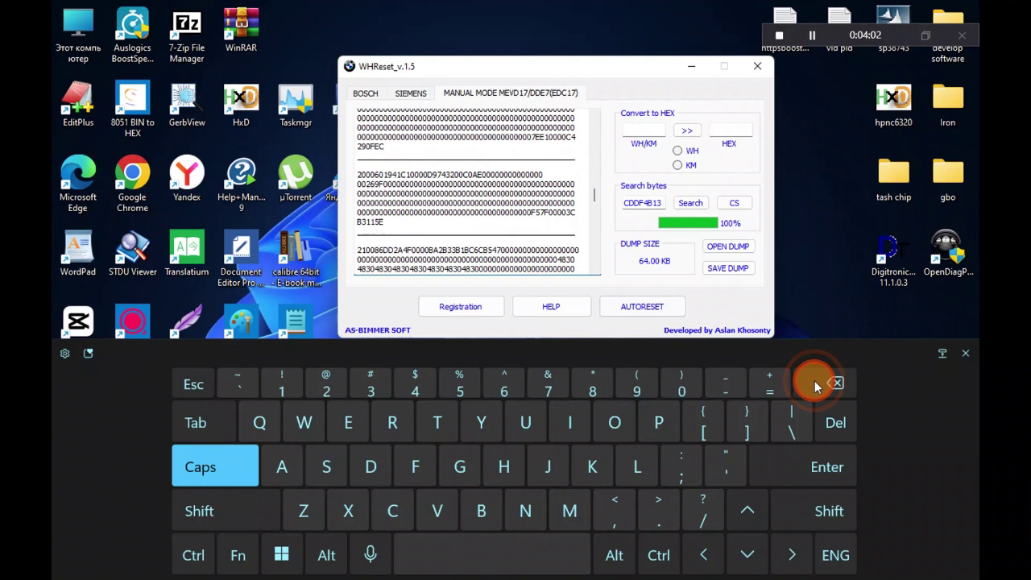
left_click(683, 390)
left_click(684, 390)
left_click(683, 390)
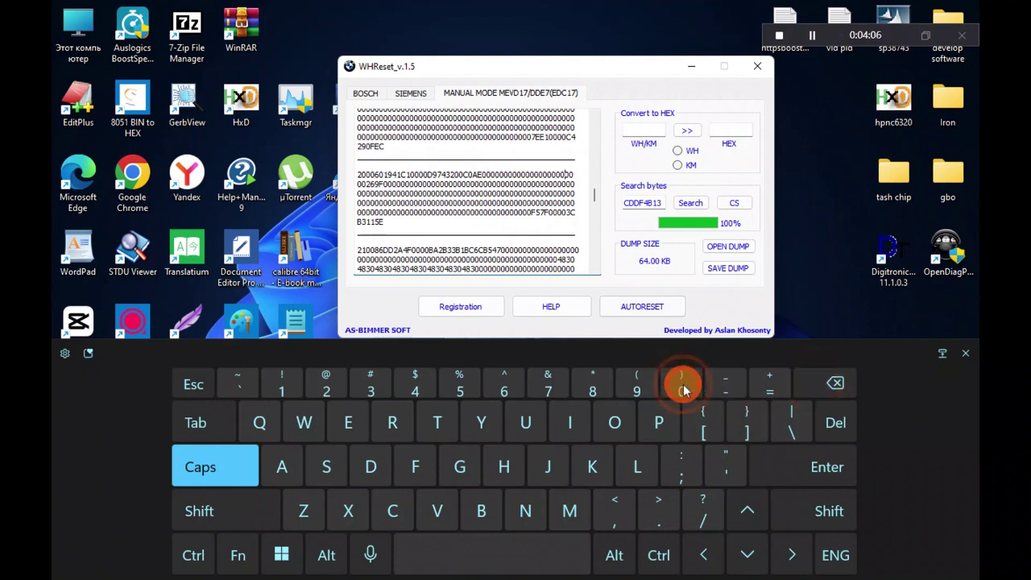
left_click(966, 357)
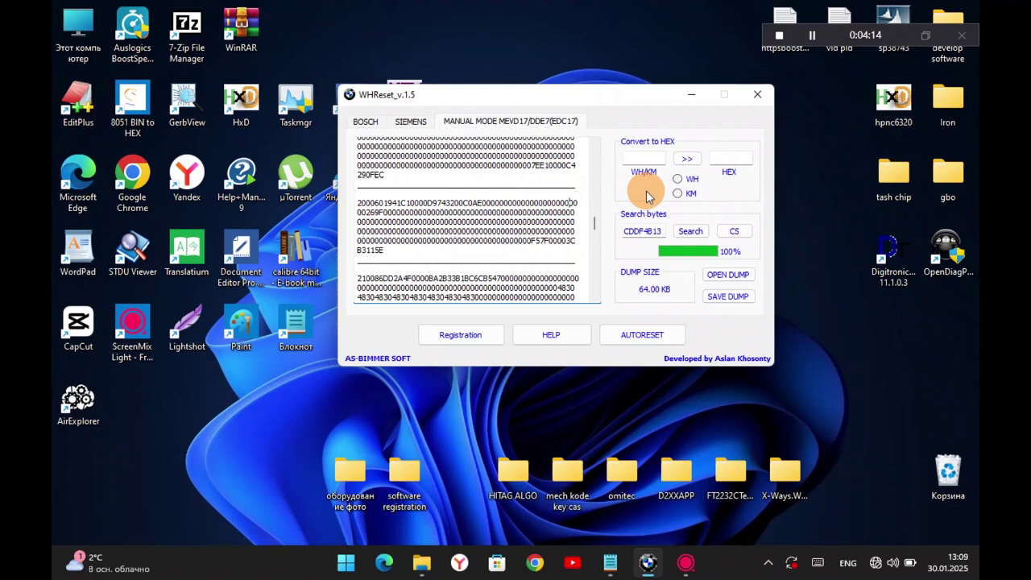
Step: Enter 1000 in the WH/KM converter box using the touch keyboard
left_click_drag(606, 101, 595, 139)
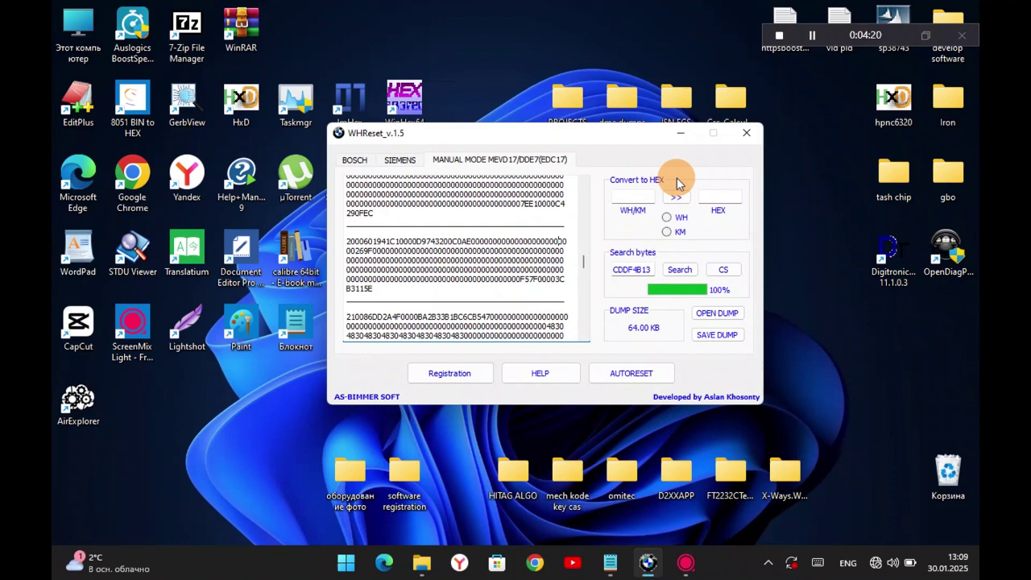
left_click(624, 196)
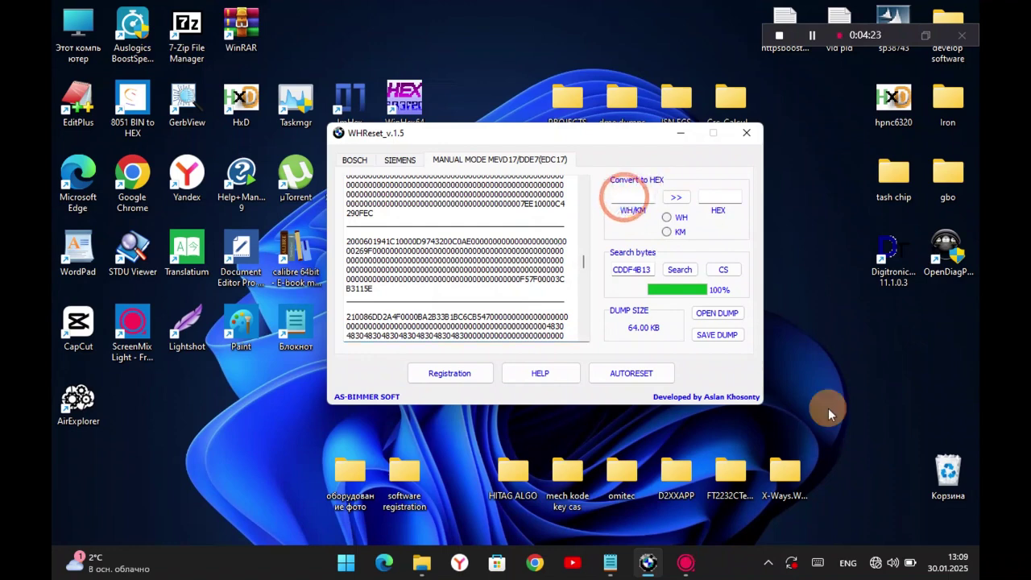
left_click(821, 566)
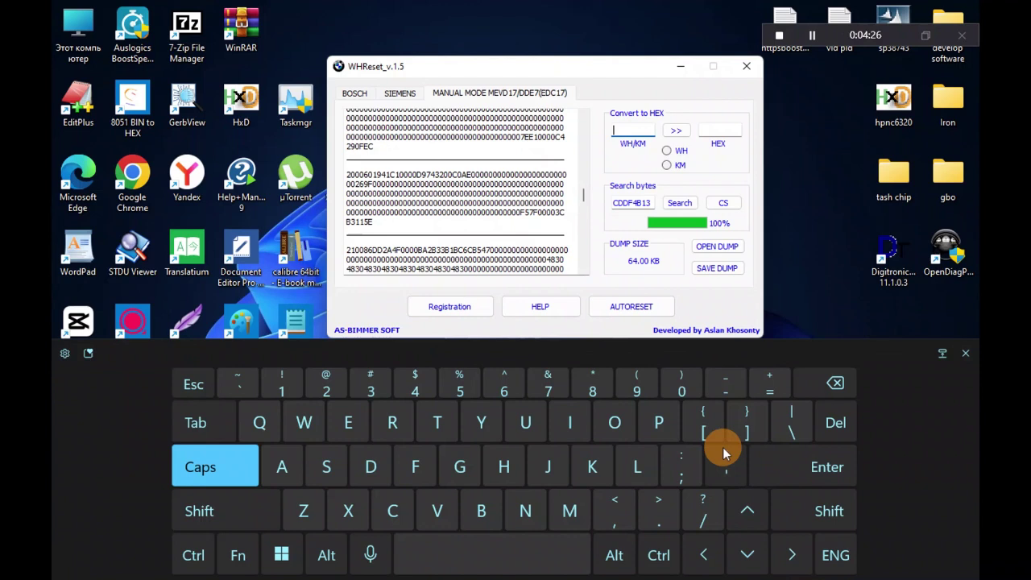
left_click(282, 387)
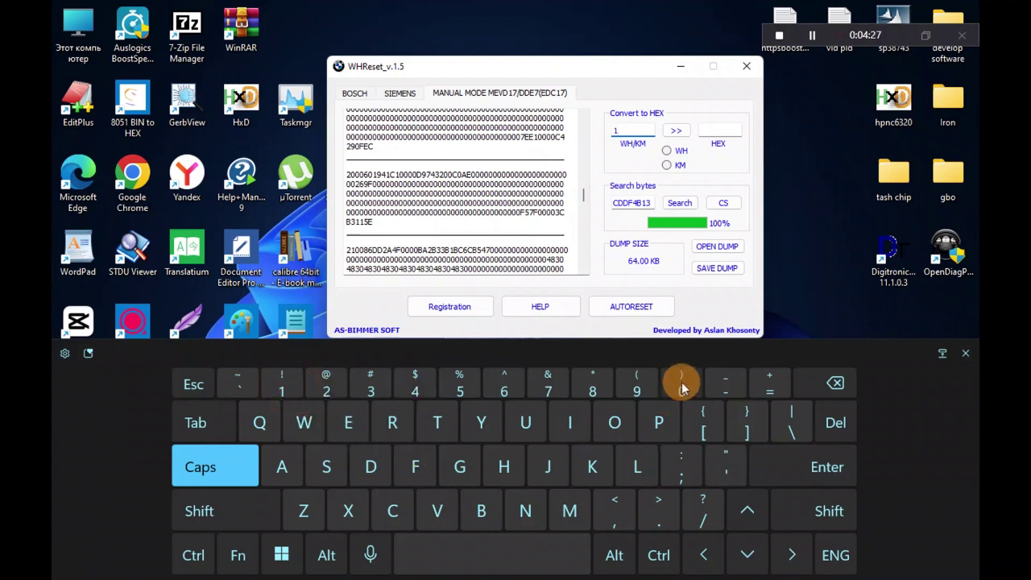
left_click(682, 386)
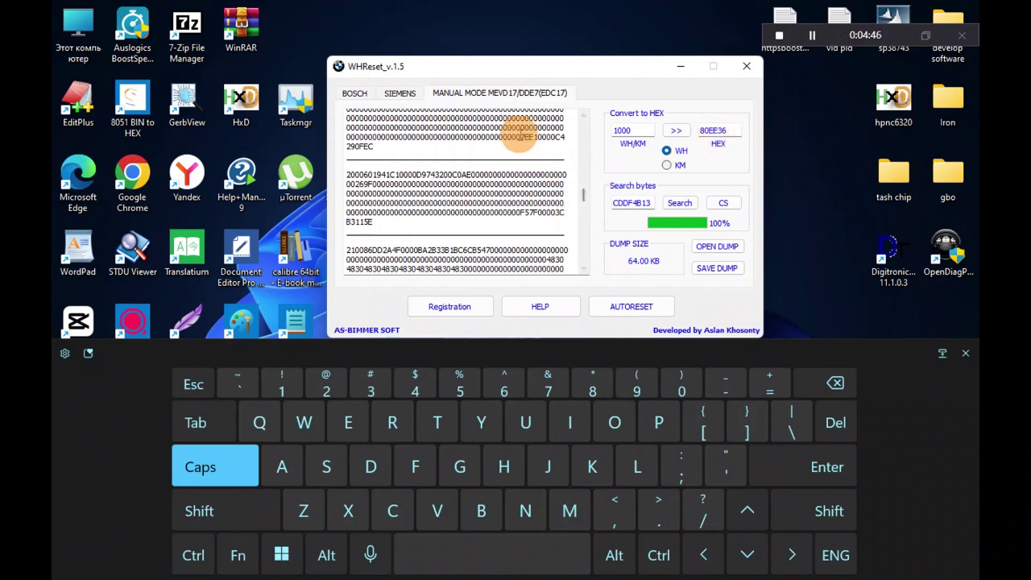
Step: Select KM, extend the value to 10000 and convert it to hex 1027
left_click(668, 166)
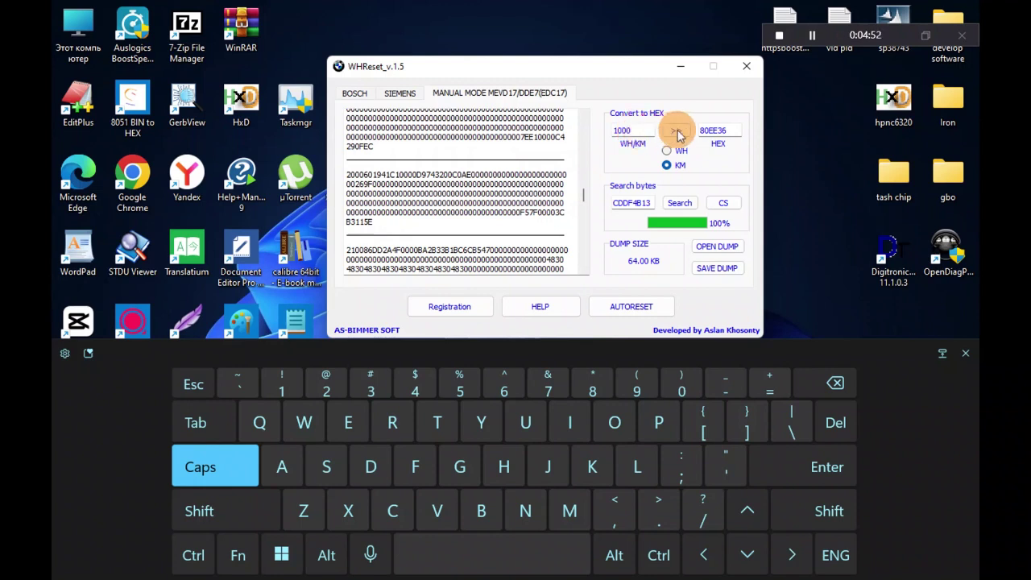
left_click(676, 131)
left_click(643, 130)
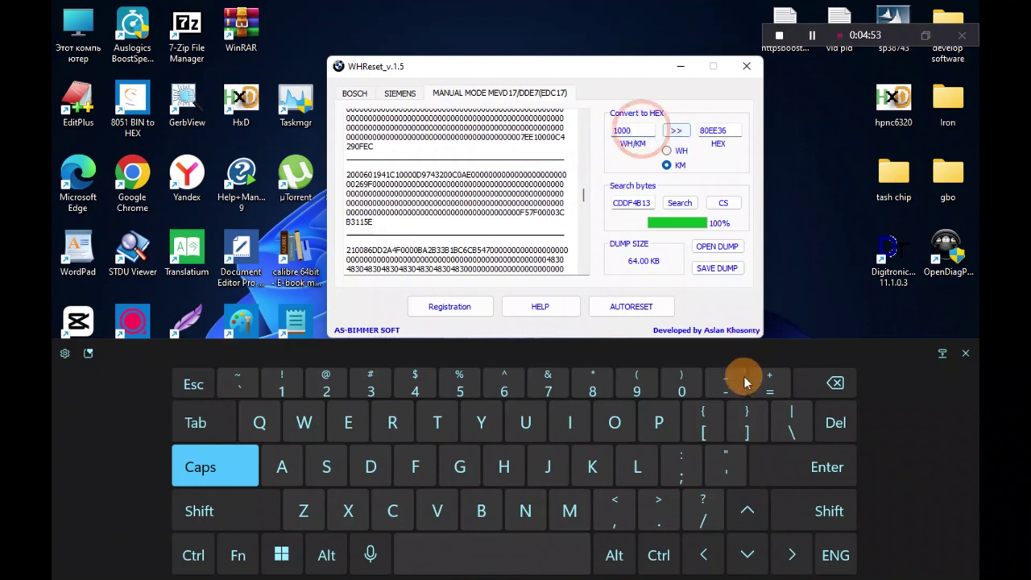
type("0")
left_click(675, 130)
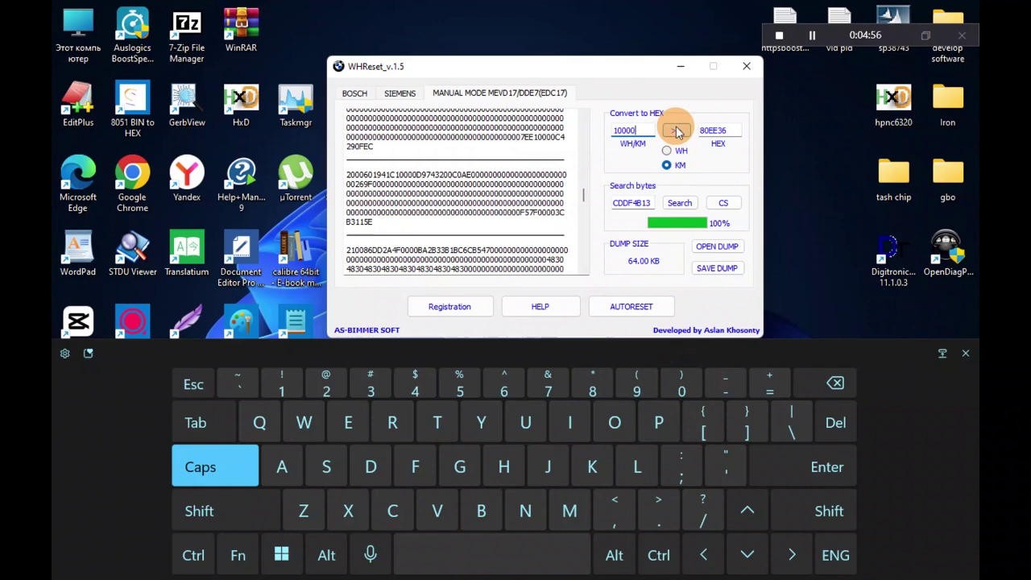
left_click(720, 131)
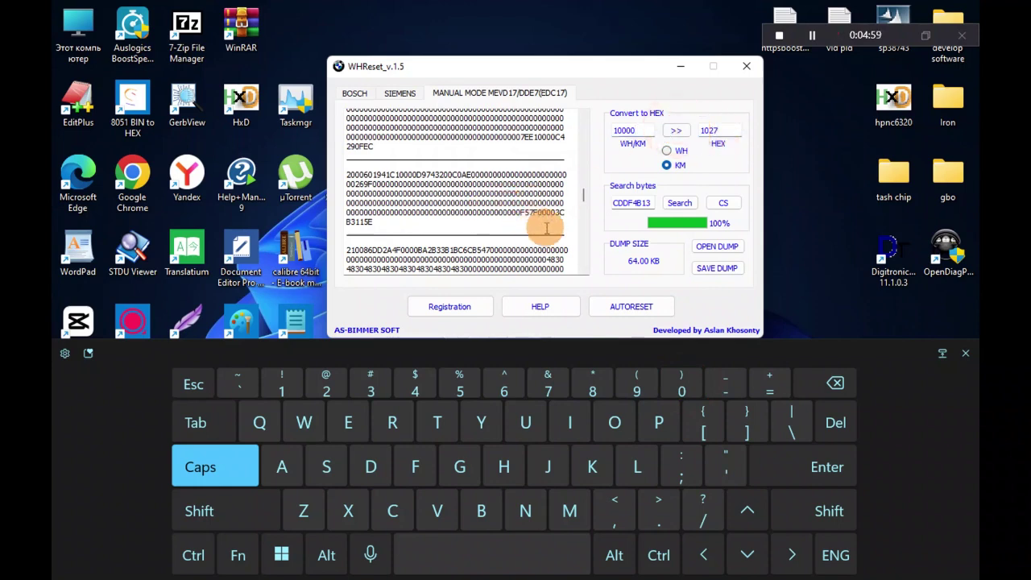
left_click(966, 357)
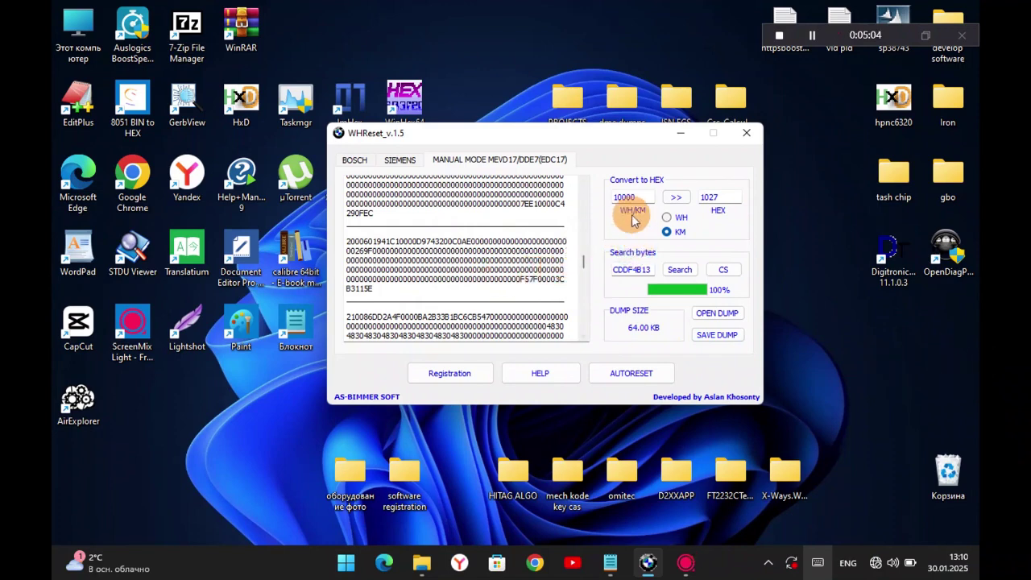
Step: Rerun the 10000 conversion, toggling the unit to WH and back to KM
left_click(676, 198)
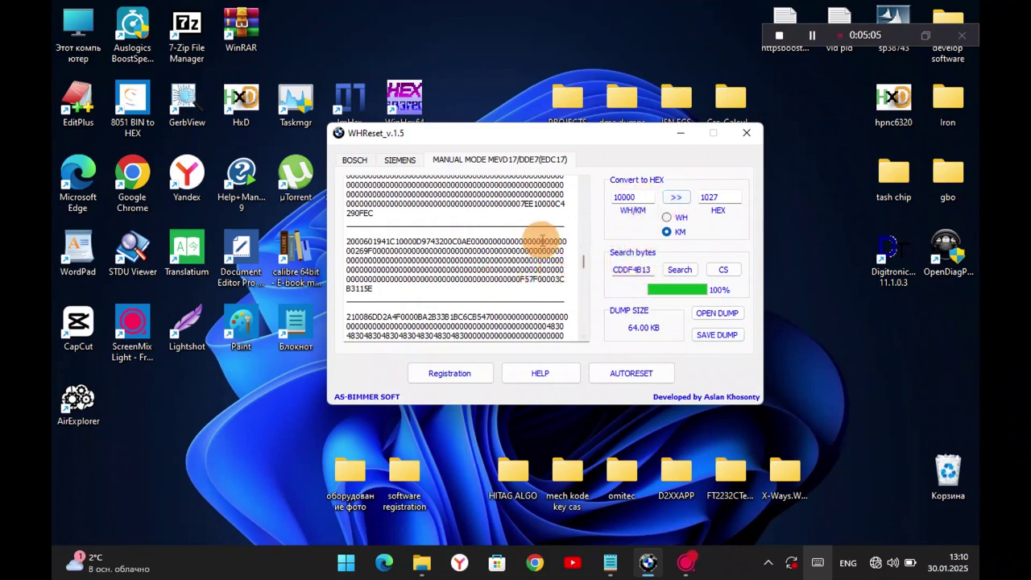
left_click(668, 228)
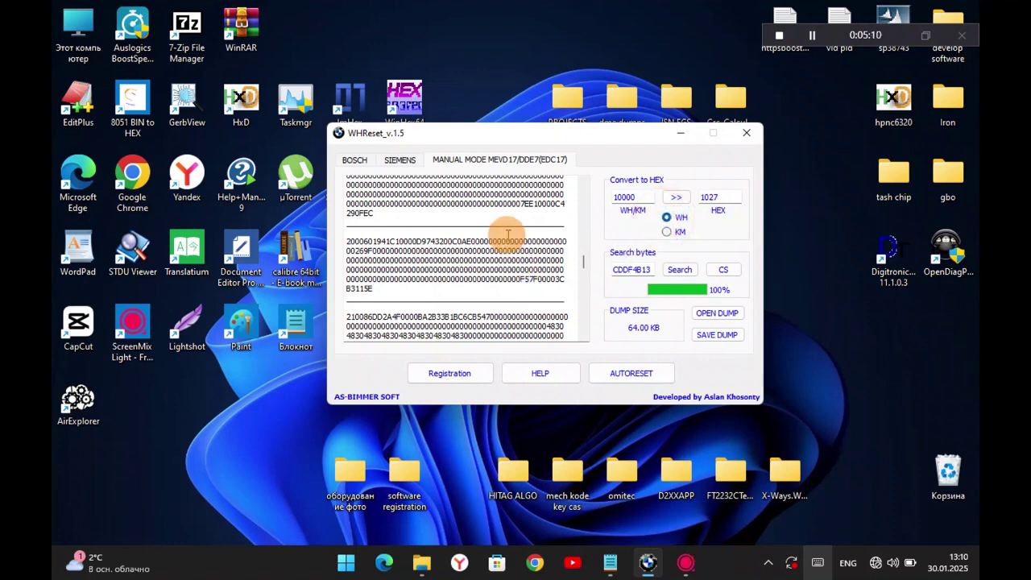
left_click(689, 233)
left_click(668, 234)
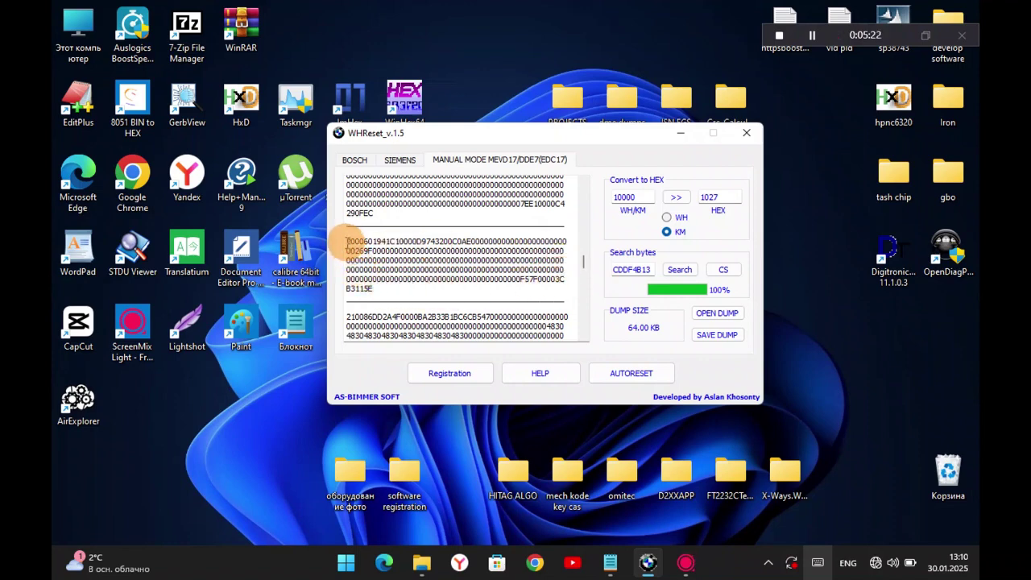
left_click_drag(347, 241, 374, 287)
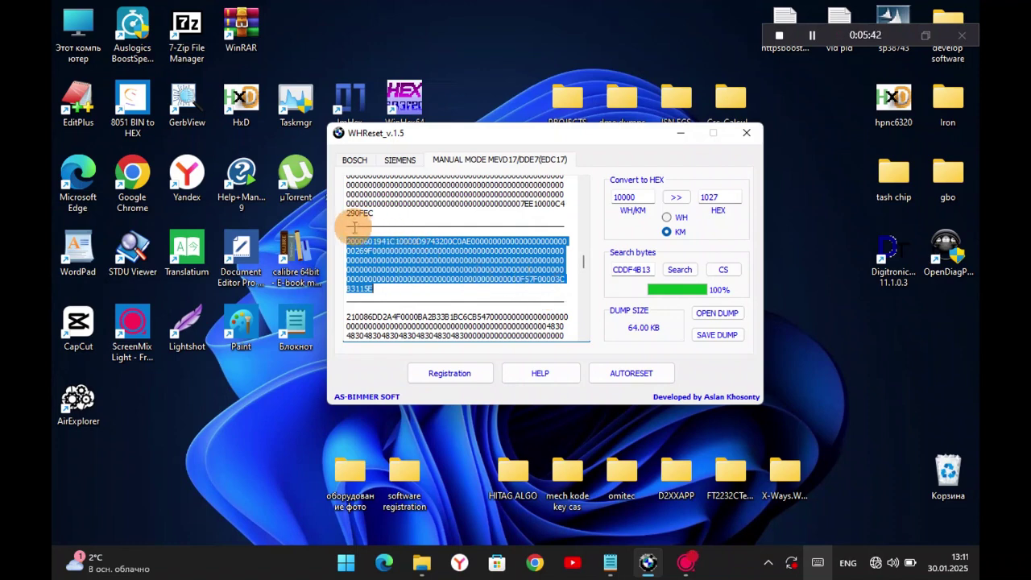
left_click_drag(350, 230, 448, 327)
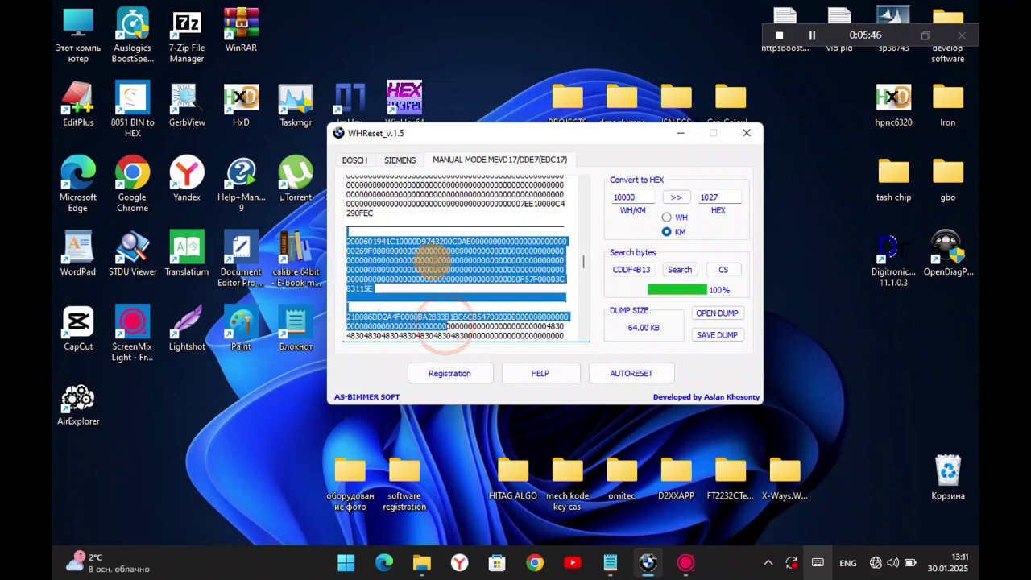
scroll(433, 260, "down", 2)
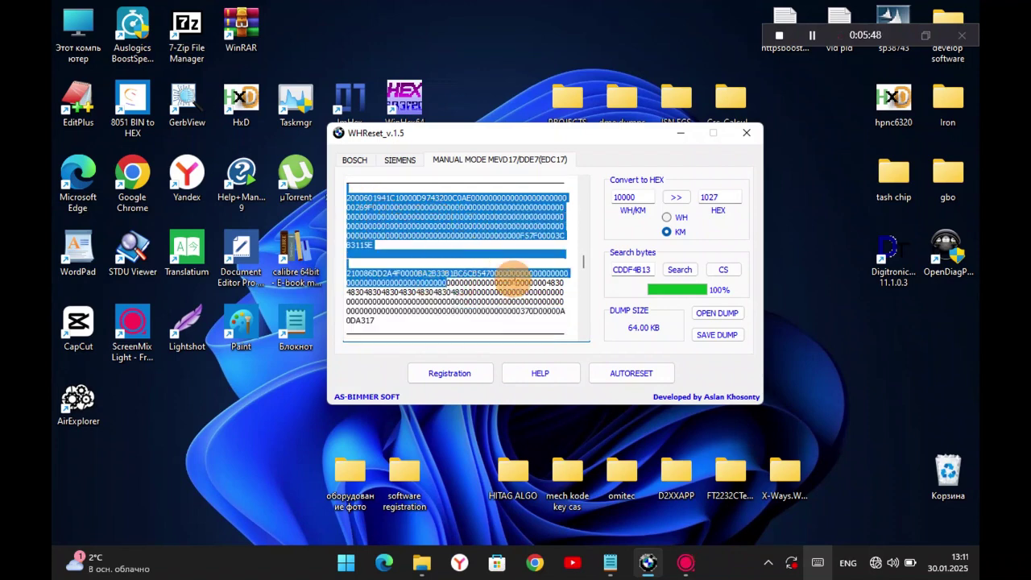
scroll(500, 278, "up", 2)
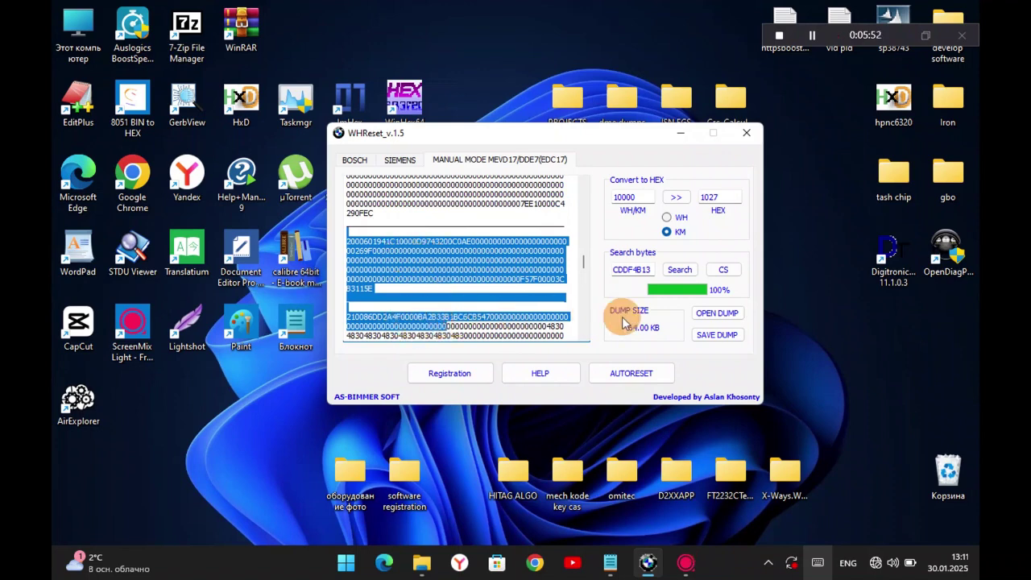
left_click(727, 270)
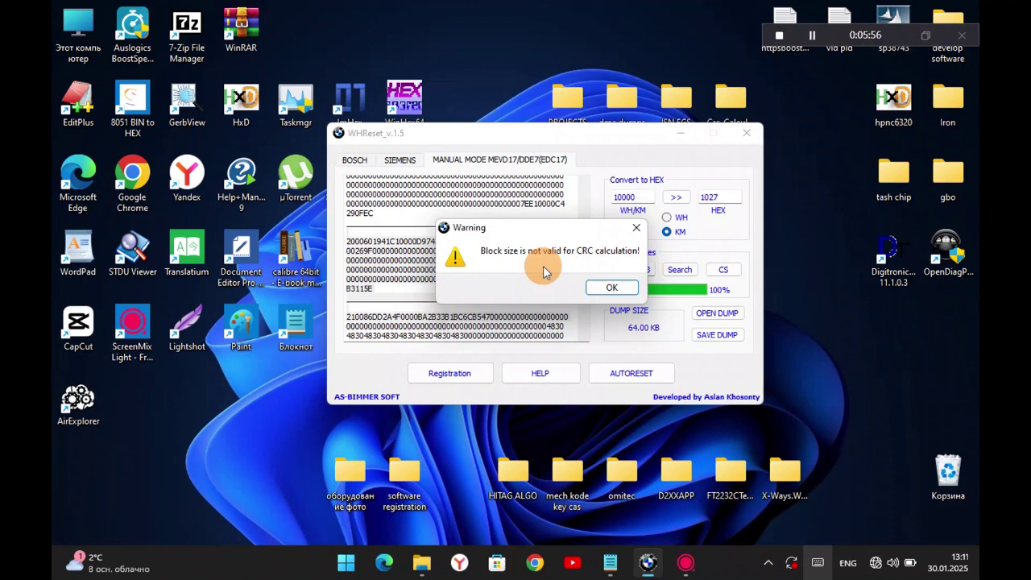
left_click(610, 292)
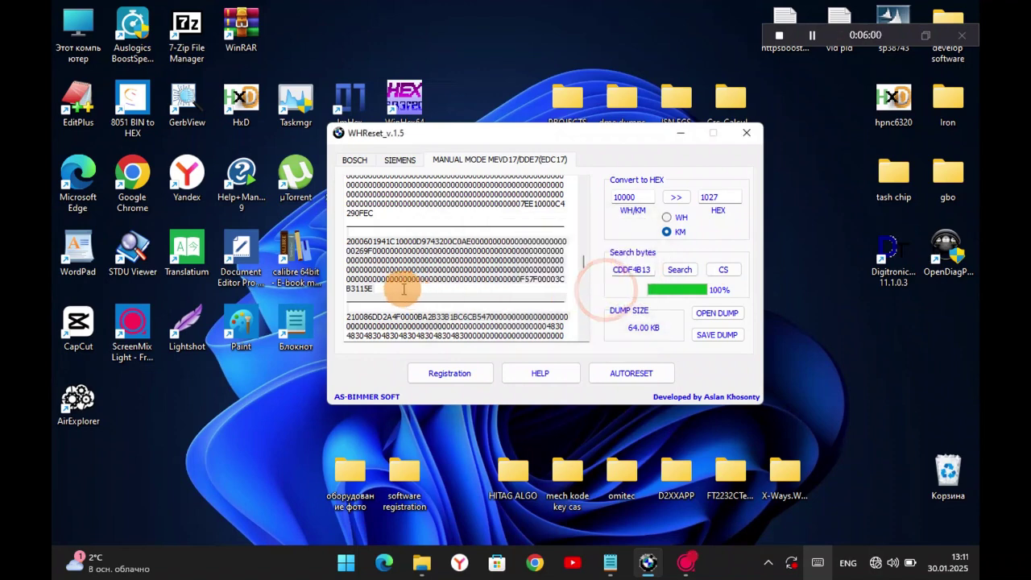
Step: Select the whole edited hex record, ending in B3115E
triple_click(348, 242)
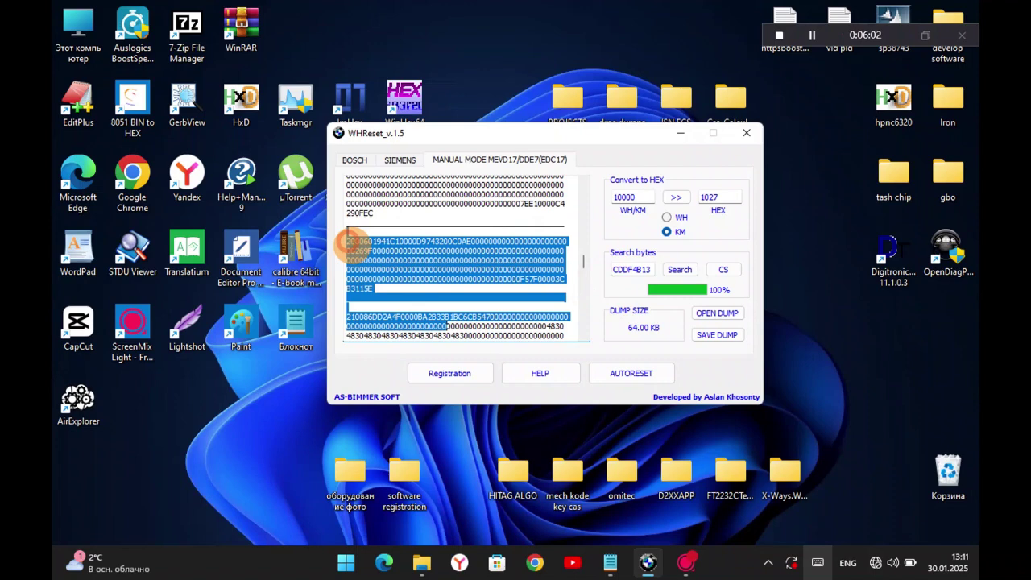
left_click(350, 243)
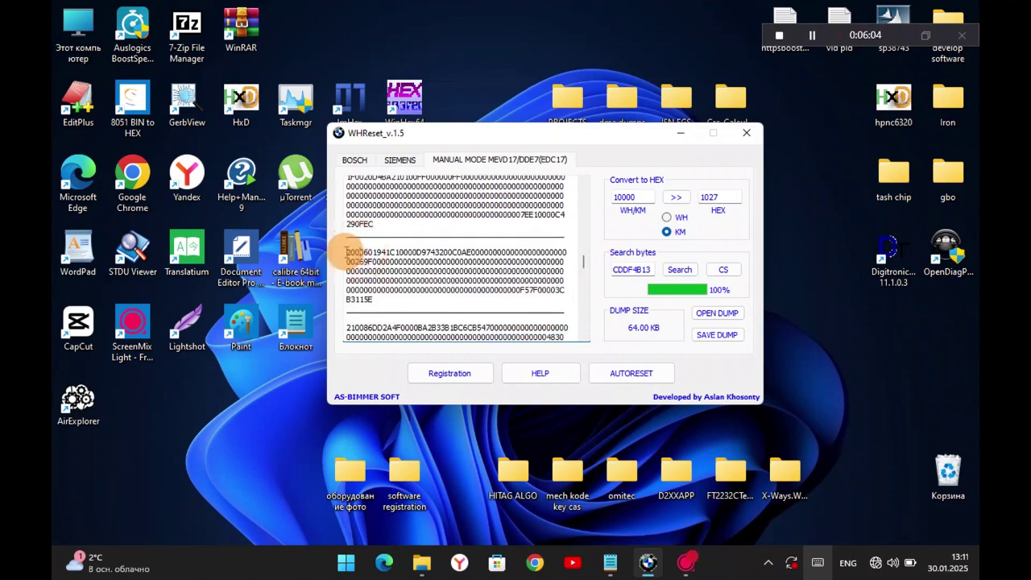
left_click_drag(349, 253, 369, 288)
scroll(460, 281, "down", 2)
Step: Recalculate the record's checksum with CS, acknowledge the success message and review the updated bytes
left_click(730, 278)
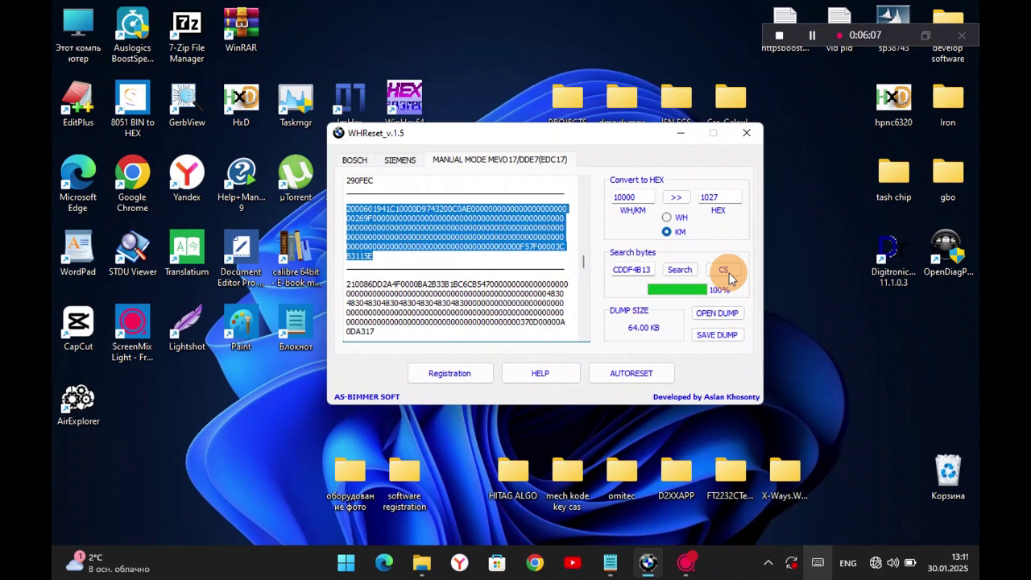
left_click(727, 274)
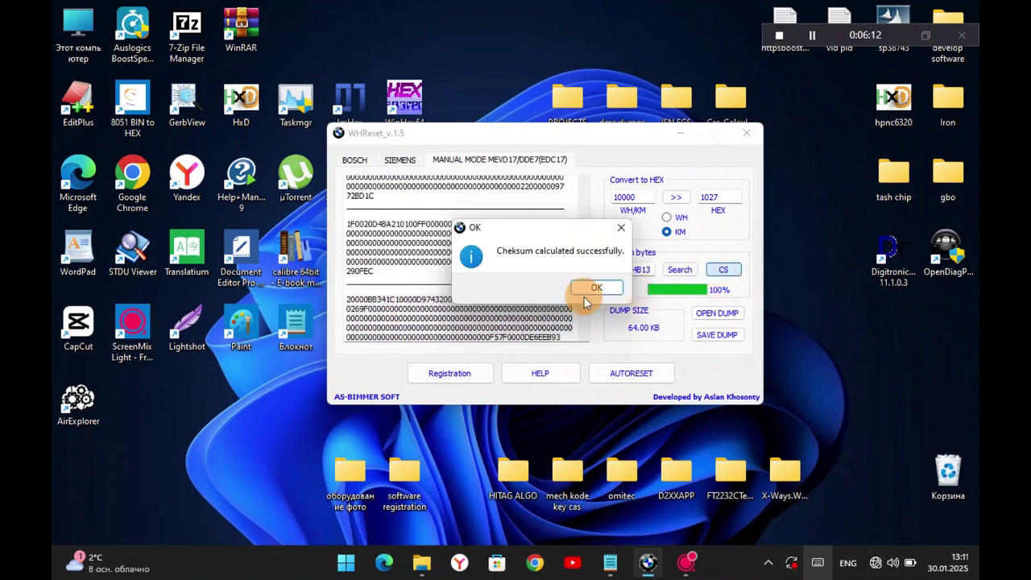
left_click(514, 272)
left_click(597, 289)
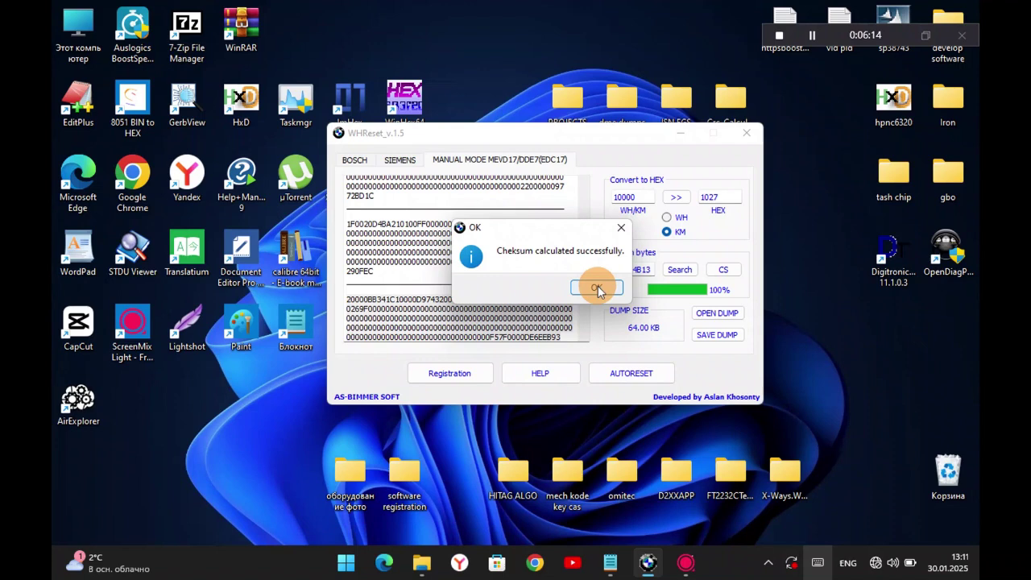
left_click(529, 270)
scroll(532, 271, "down", 3)
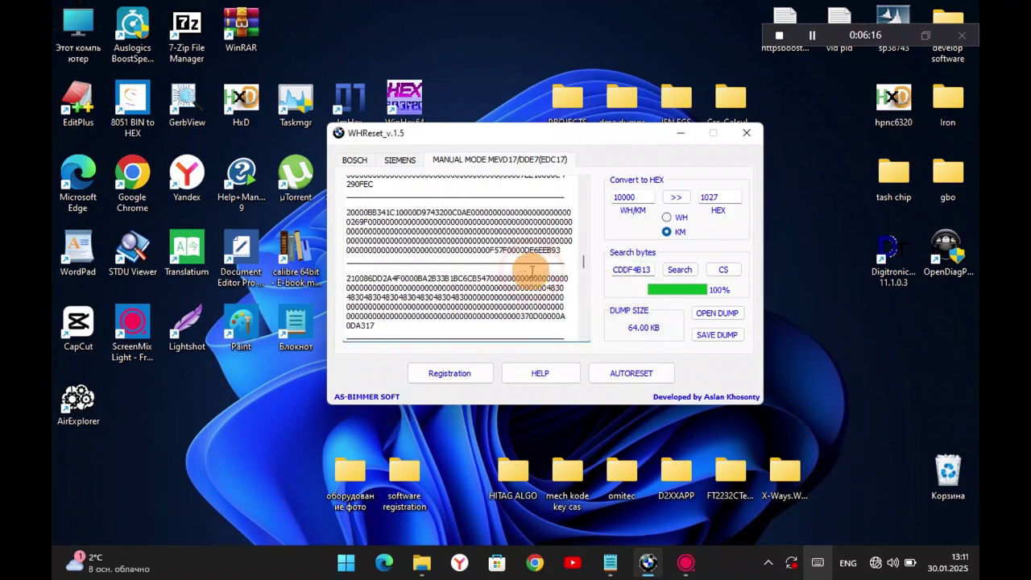
scroll(475, 274, "up", 2)
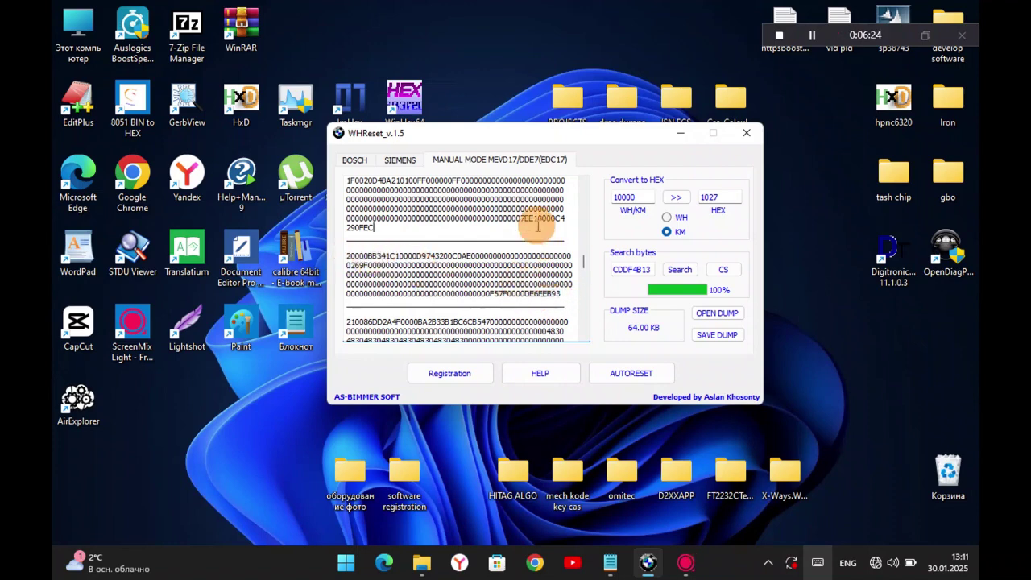
scroll(532, 301, "down", 2)
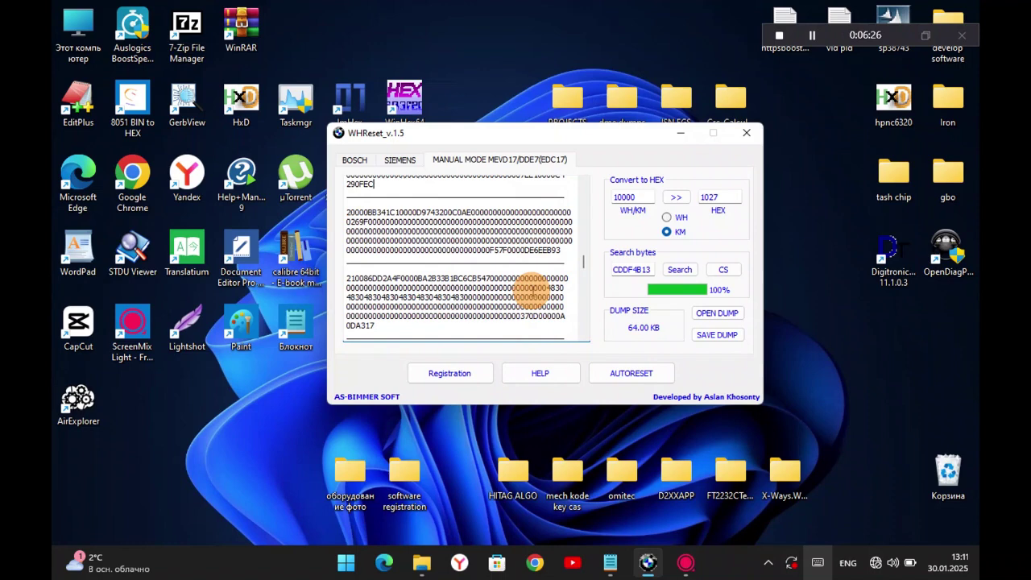
scroll(533, 290, "up", 2)
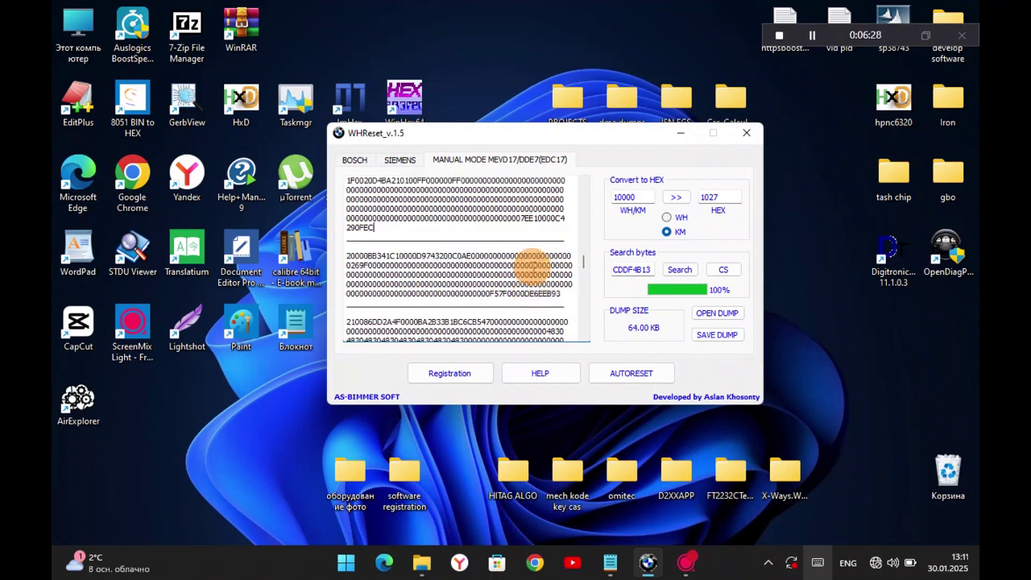
scroll(532, 266, "down", 2)
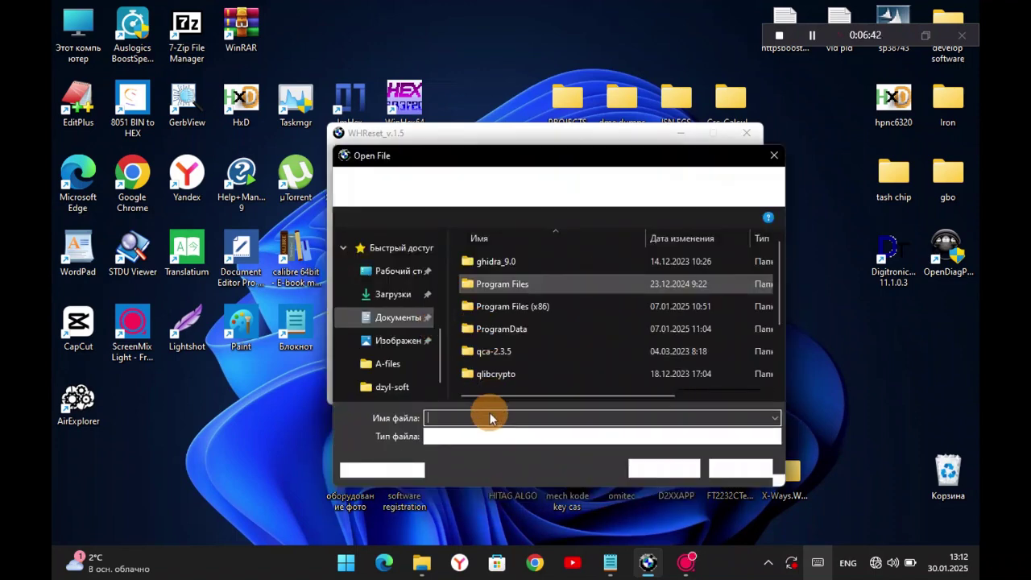
Step: Save the edited dump as 123.bin on the desktop (Рабочий стол) and acknowledge the success message
left_click(817, 564)
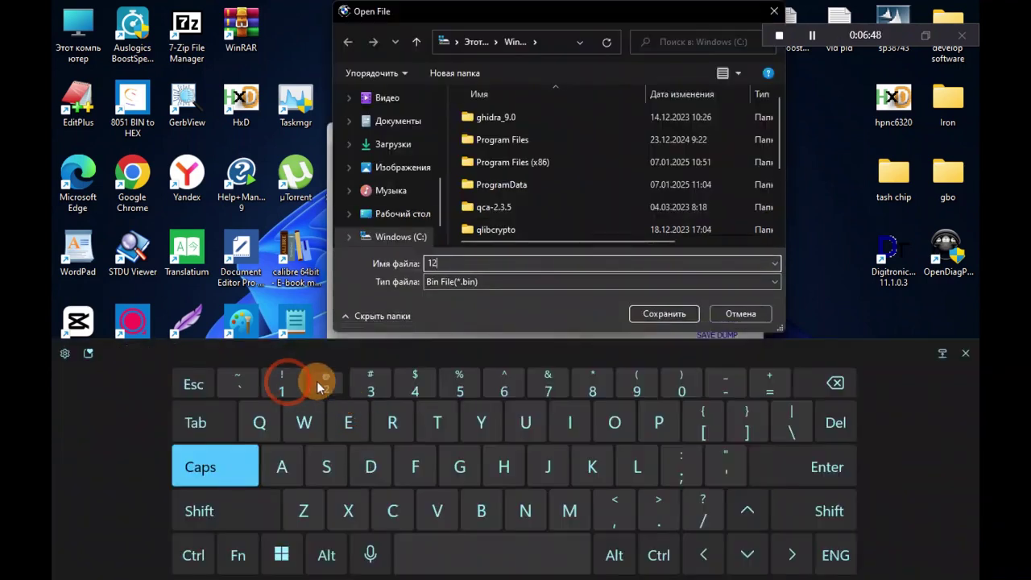
left_click(377, 387)
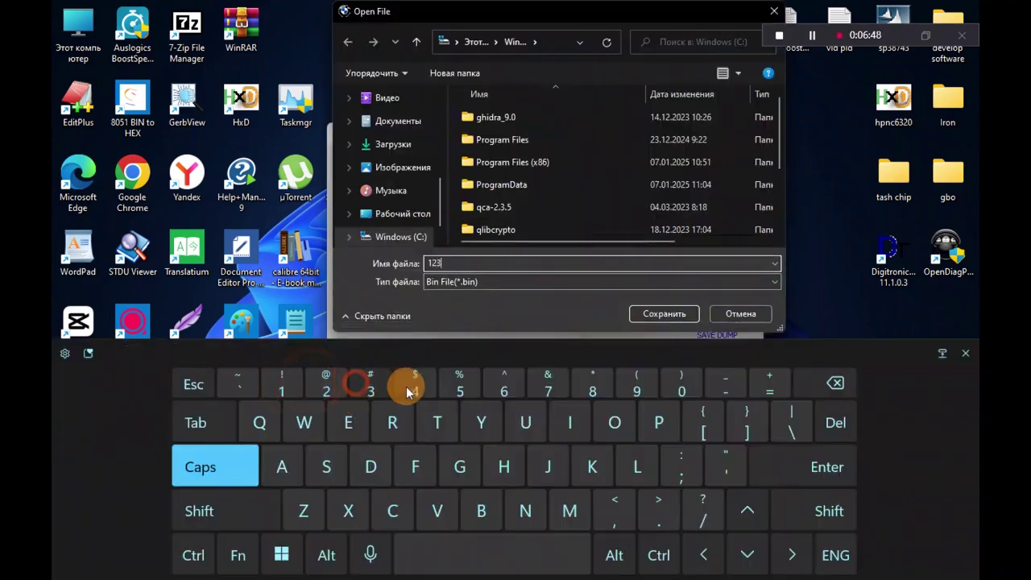
left_click(959, 357)
left_click(395, 212)
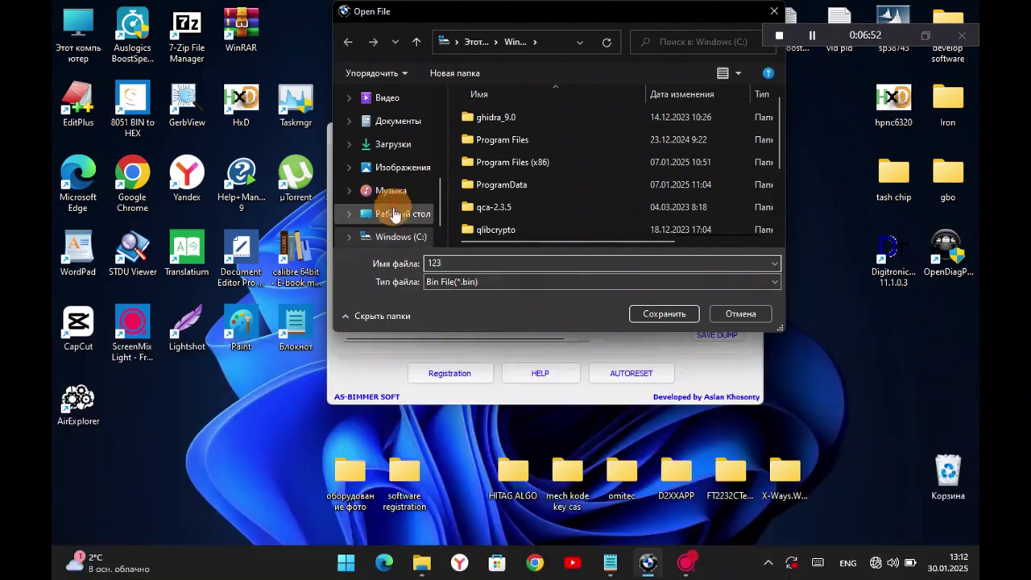
left_click(666, 314)
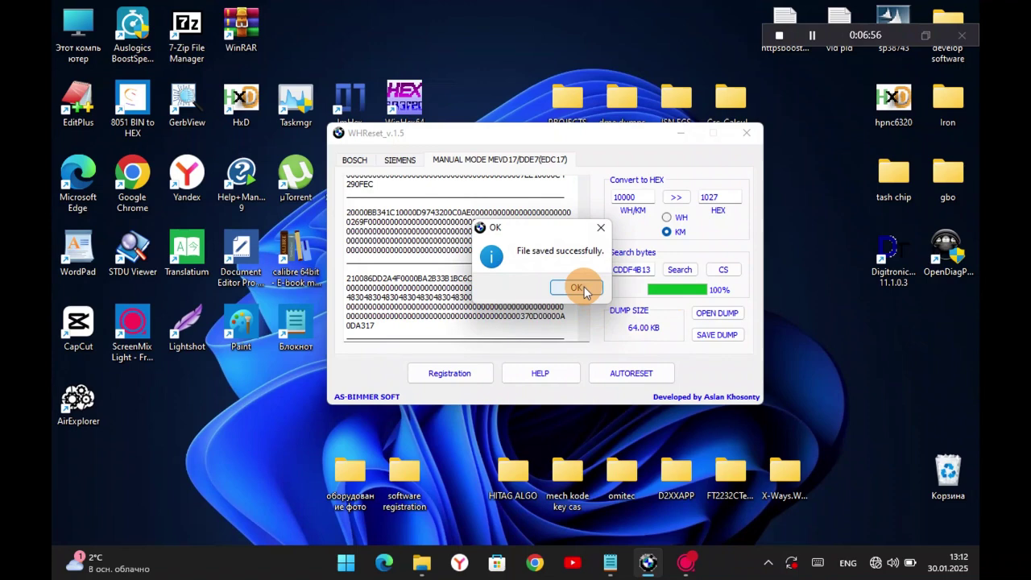
left_click(578, 288)
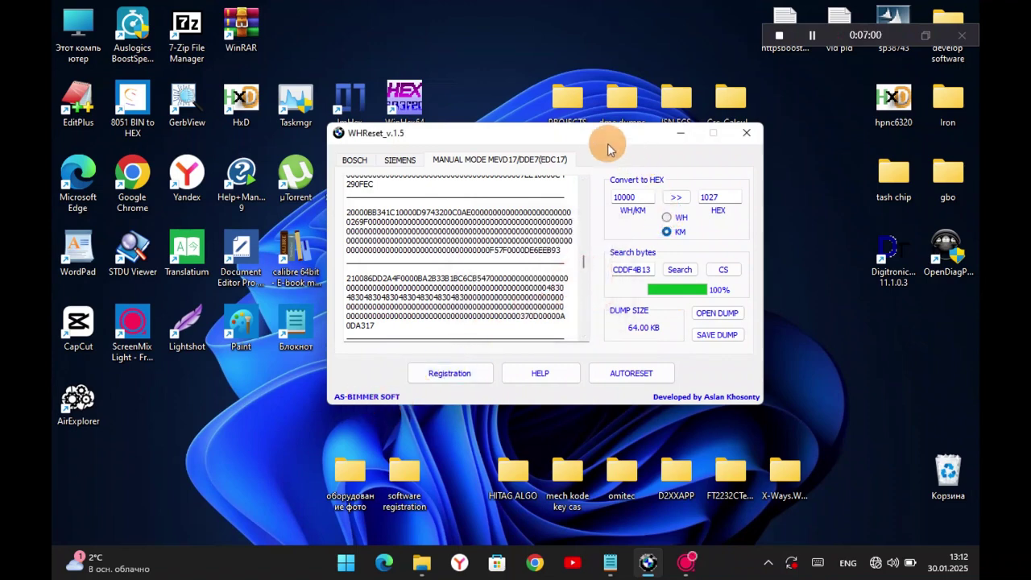
Step: Drag the 123 icon to the right side of the desktop, moving the WHReset window aside and back
left_click_drag(597, 142, 606, 162)
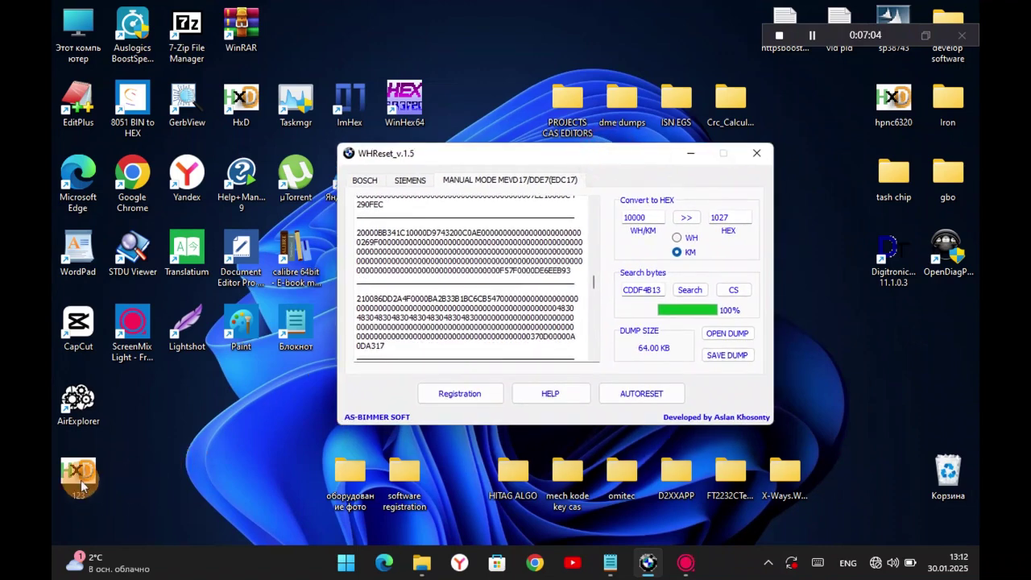
left_click_drag(78, 475, 859, 364)
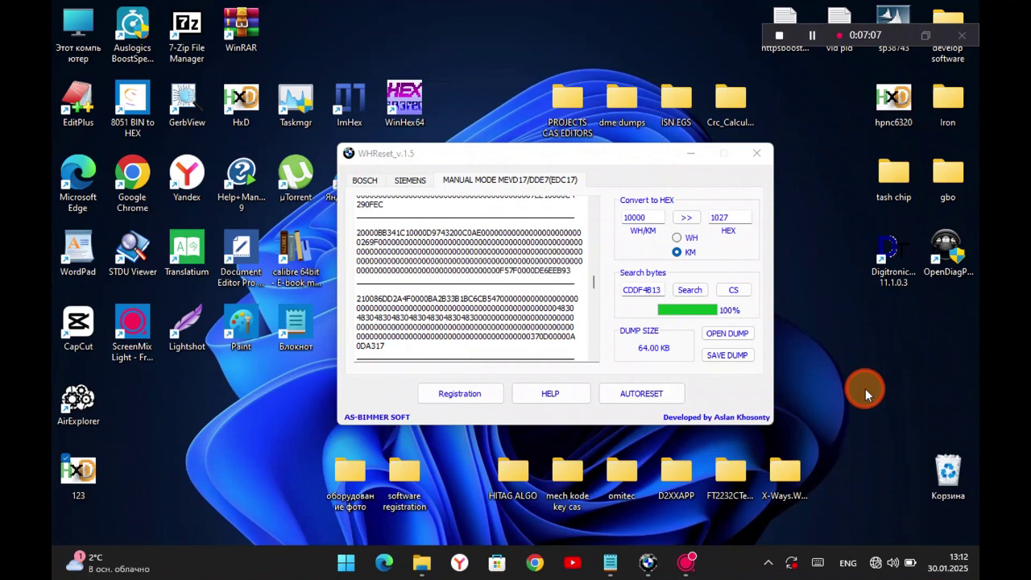
left_click_drag(821, 348, 818, 343)
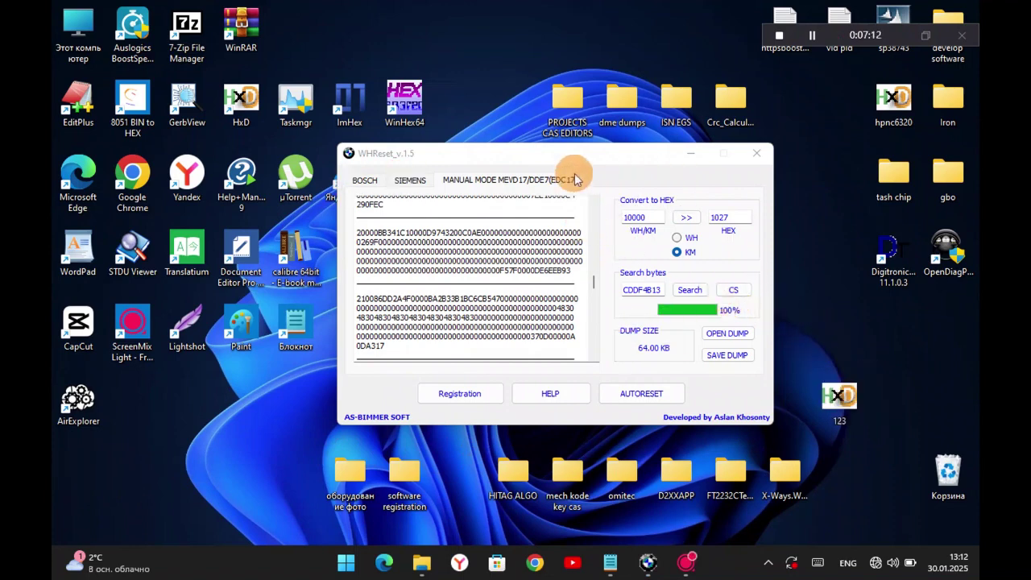
mouse_move(564, 158)
left_mouse_down()
mouse_move(553, 161)
mouse_move(553, 151)
left_mouse_up()
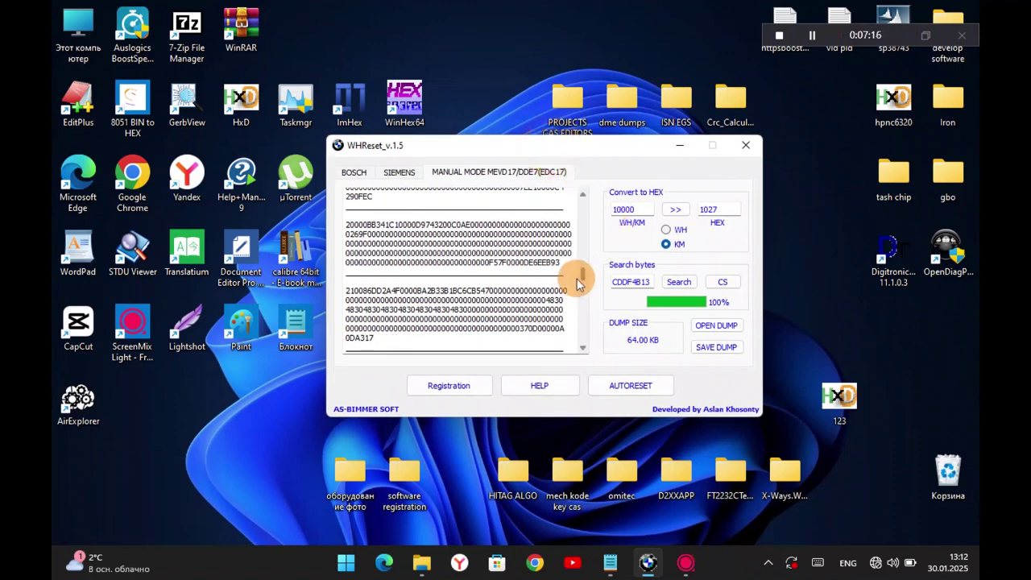
scroll(572, 278, "down", 5)
scroll(571, 296, "down", 3)
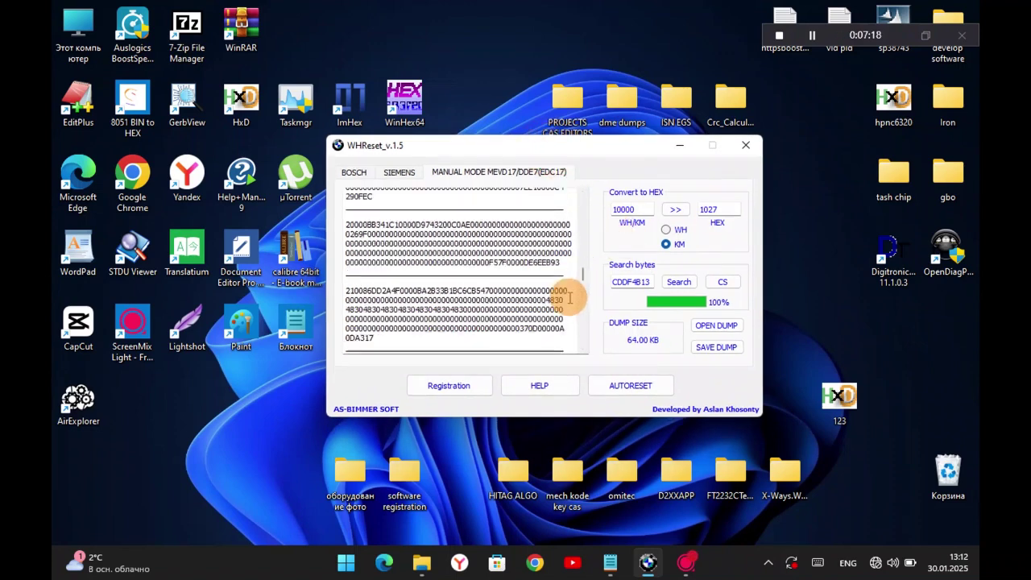
scroll(569, 293, "up", 3)
left_click(402, 174)
left_click(351, 172)
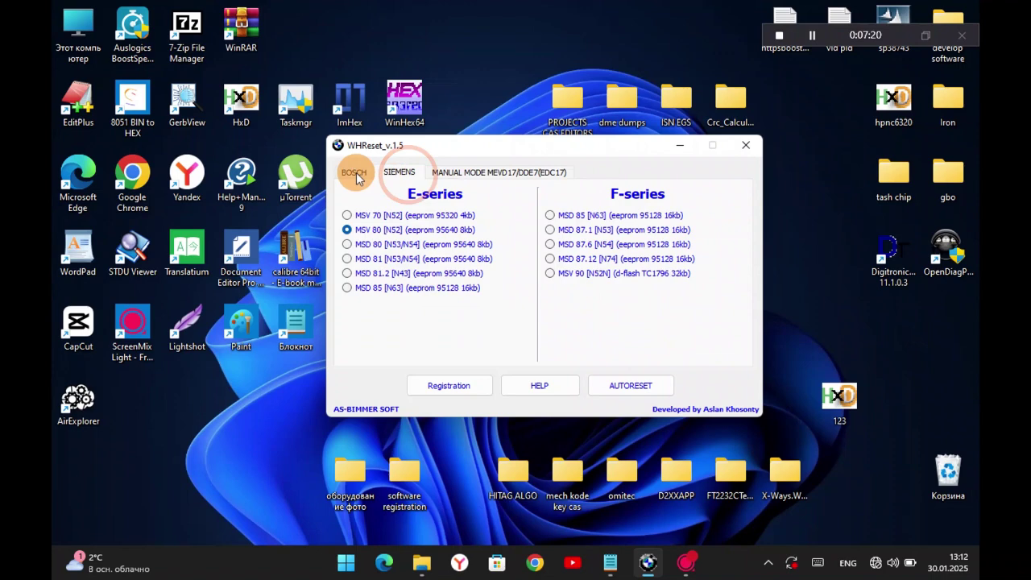
left_click(399, 172)
left_click(367, 174)
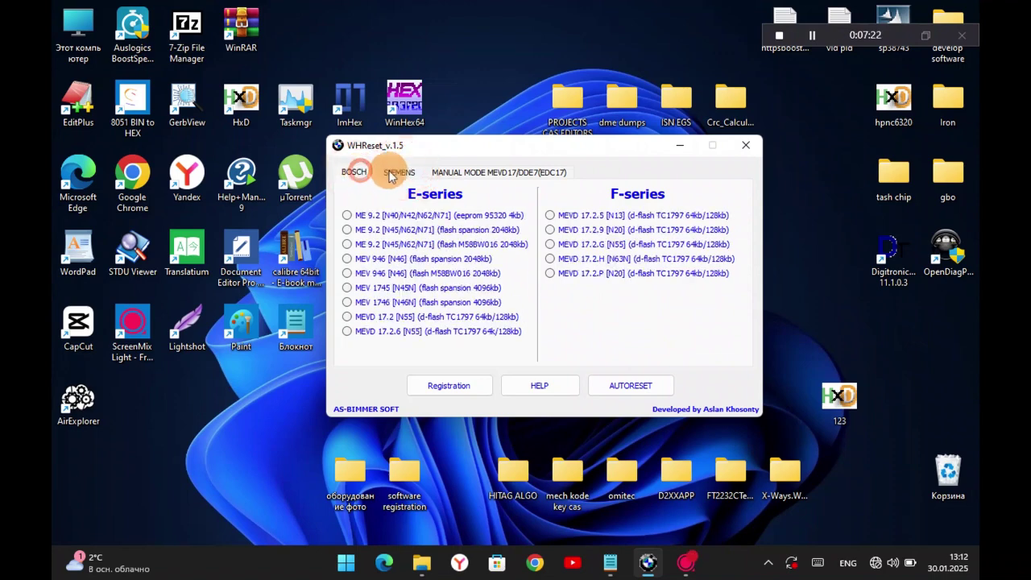
left_click(399, 172)
left_click(490, 173)
left_click(576, 307)
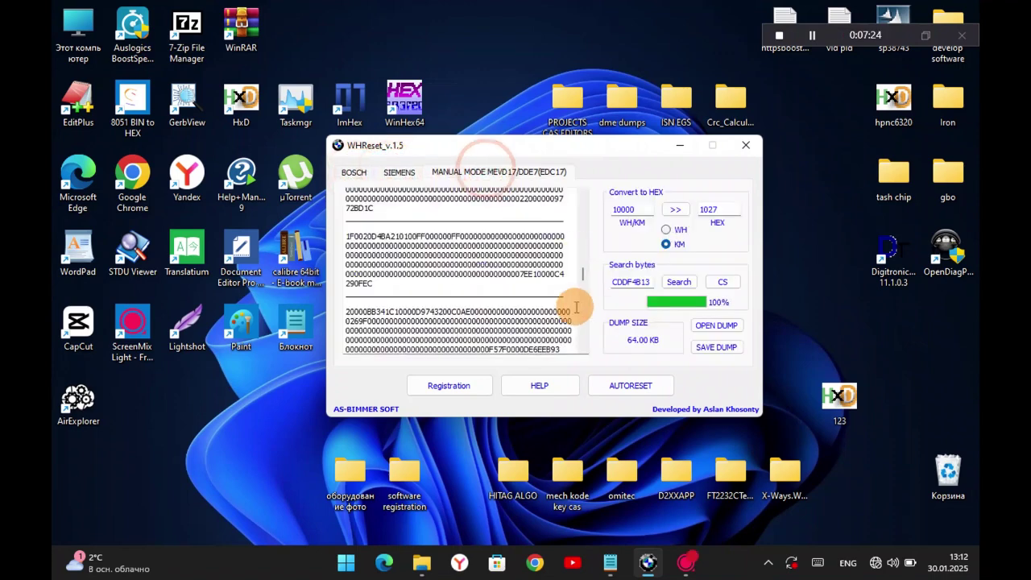
scroll(574, 309, "down", 2)
scroll(575, 295, "up", 2)
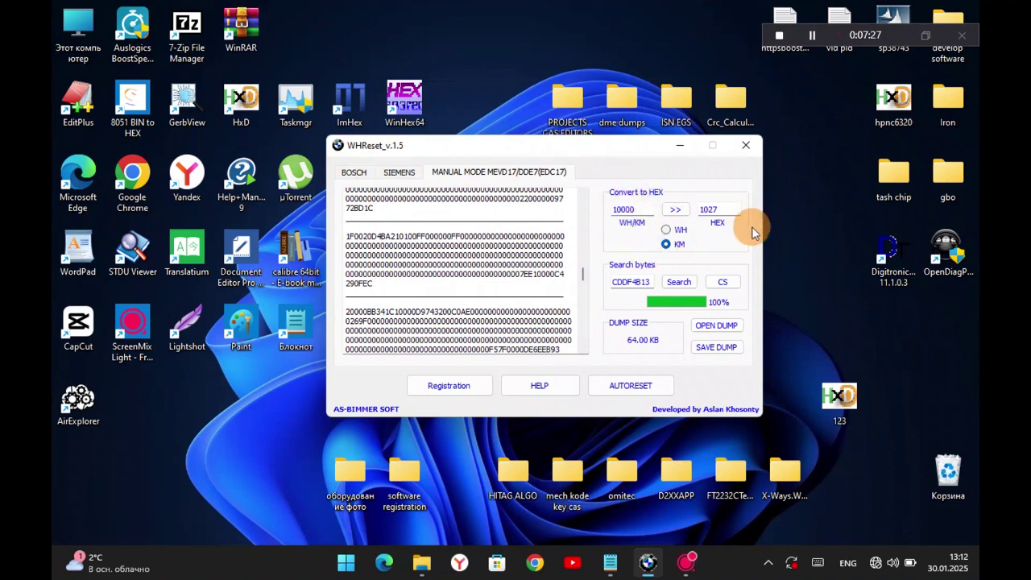
left_click(667, 234)
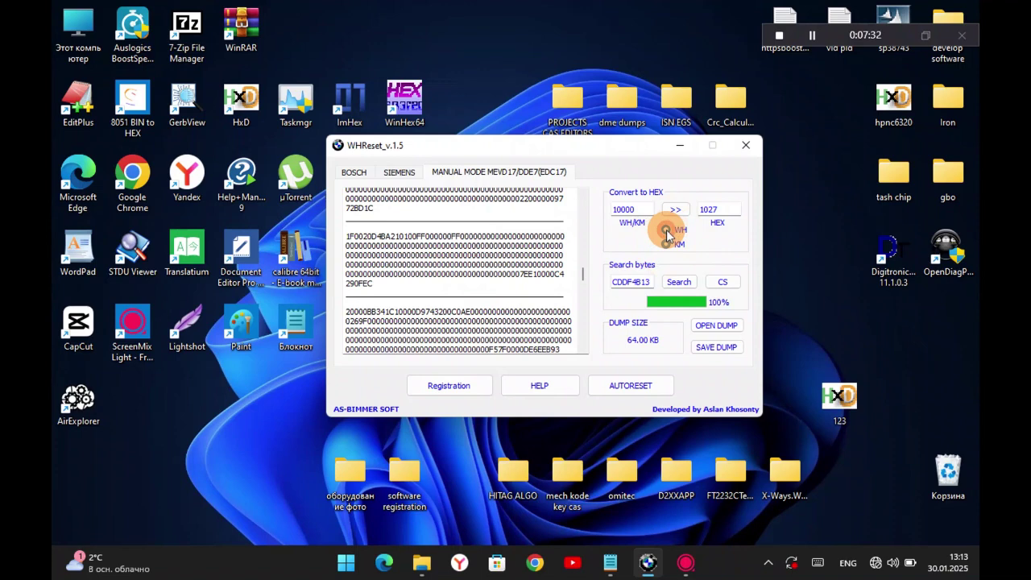
left_click(668, 235)
left_click(667, 244)
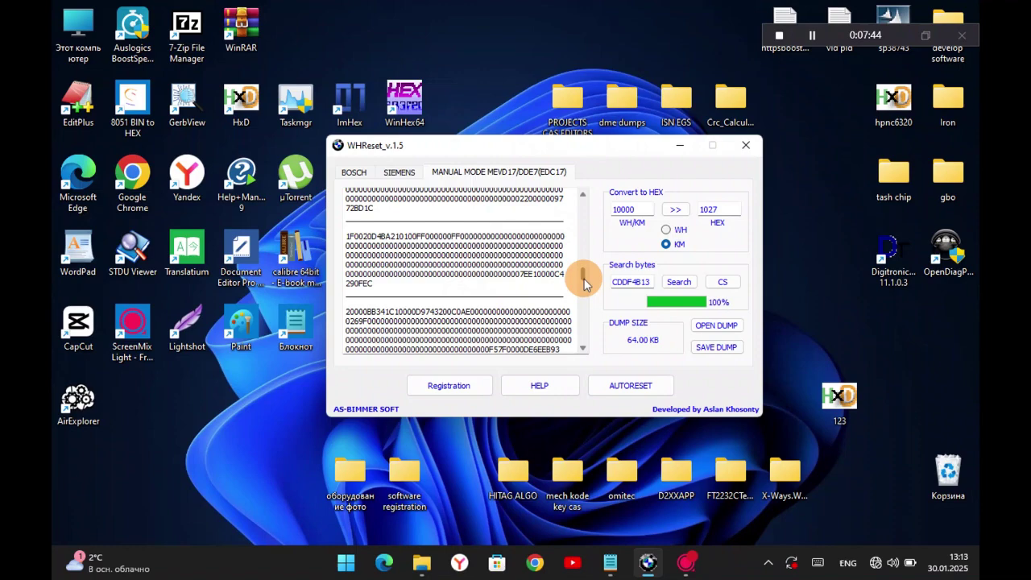
mouse_move(584, 280)
left_mouse_down()
mouse_move(587, 211)
mouse_move(586, 326)
mouse_move(582, 284)
left_mouse_up()
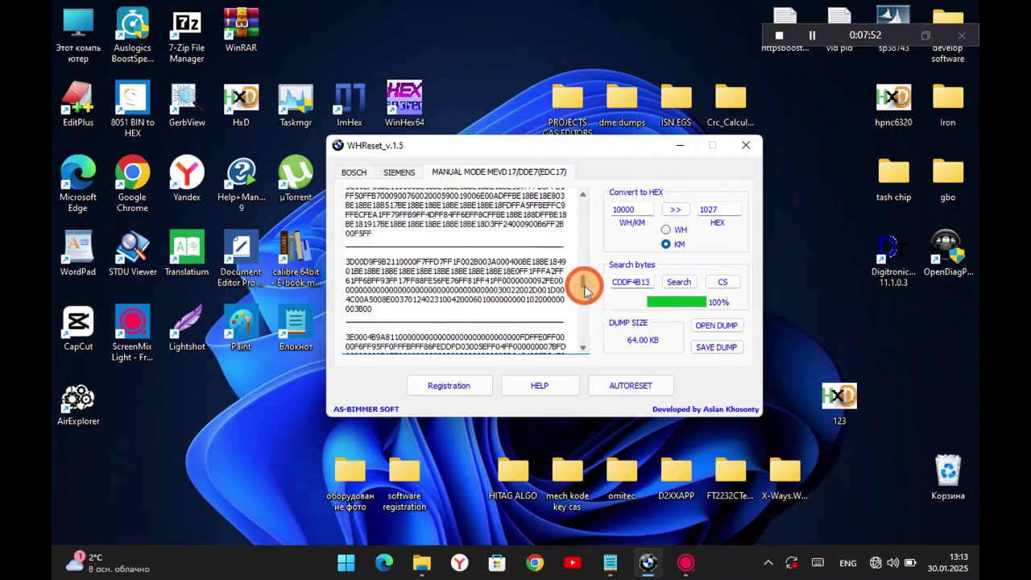